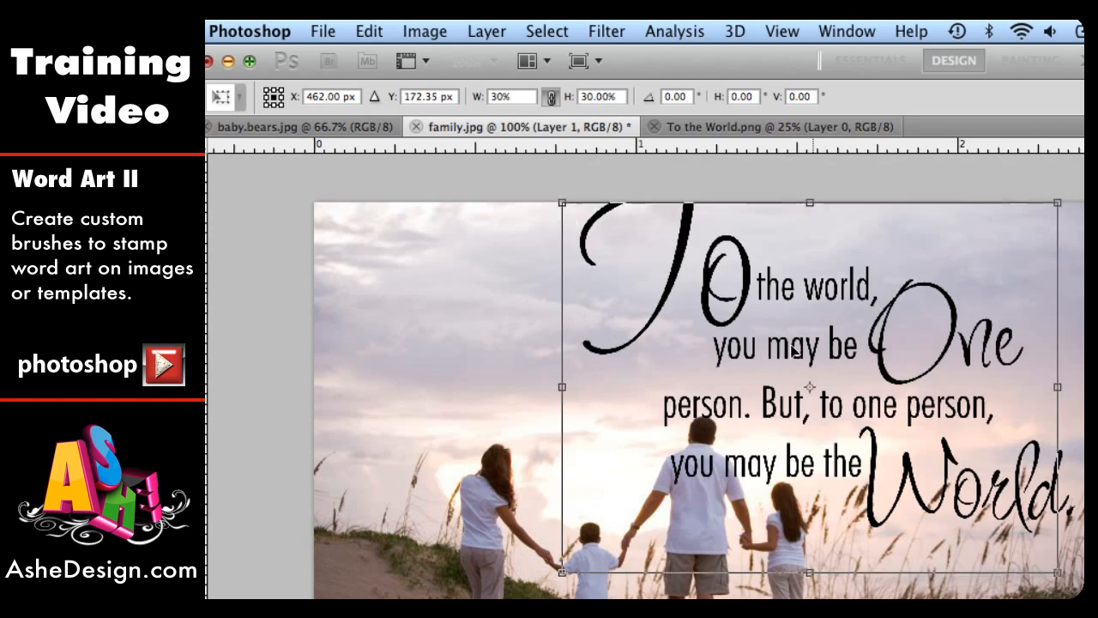
Scale the word art proportionally to about 17.94% and place it in the sky at the photo's upper right.
{"action": "left_click_drag", "start_coordinate": [568, 598], "coordinate": [759, 456]}
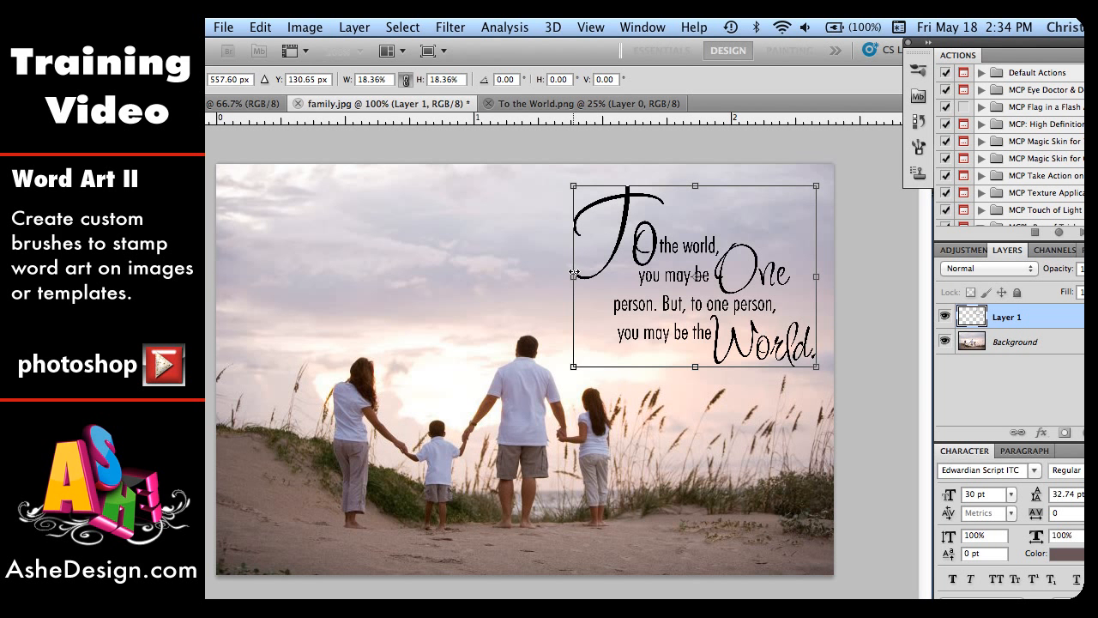
{"action": "left_click_drag", "start_coordinate": [574, 274], "coordinate": [627, 275]}
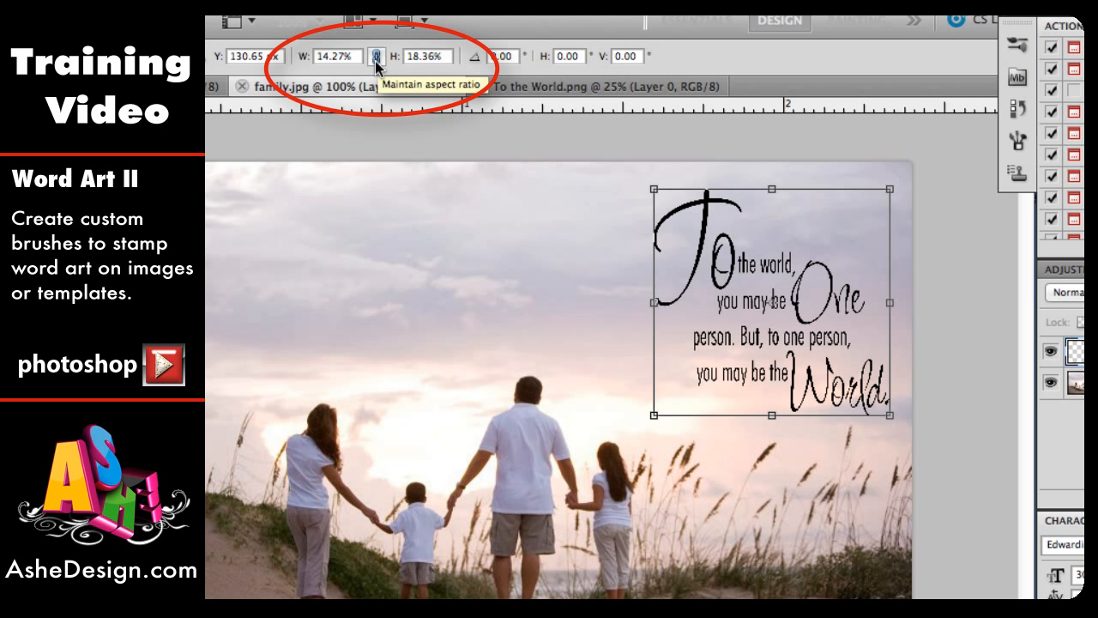
{"action": "left_click", "coordinate": [376, 59]}
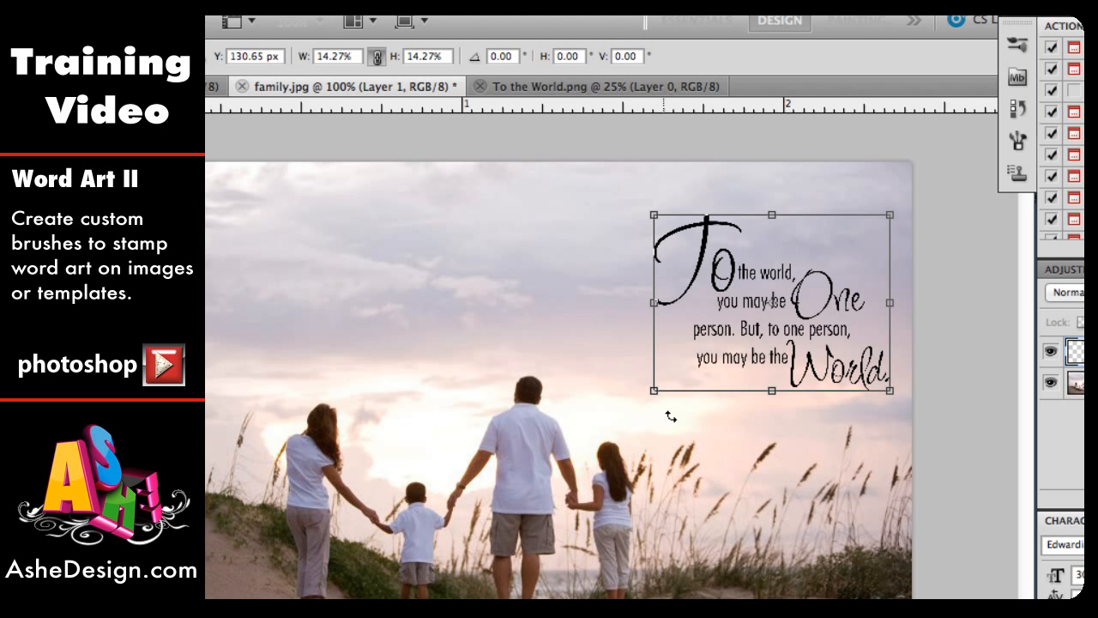
{"action": "left_click_drag", "start_coordinate": [652, 392], "coordinate": [591, 438]}
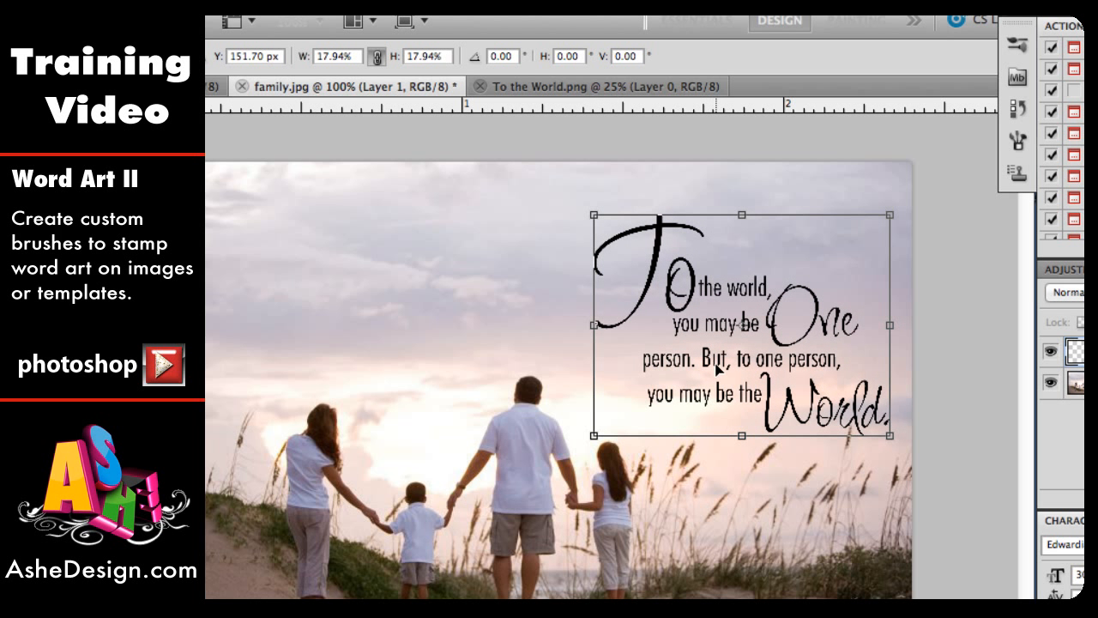
{"action": "left_click_drag", "start_coordinate": [716, 371], "coordinate": [709, 349]}
{"action": "key", "text": "Return"}
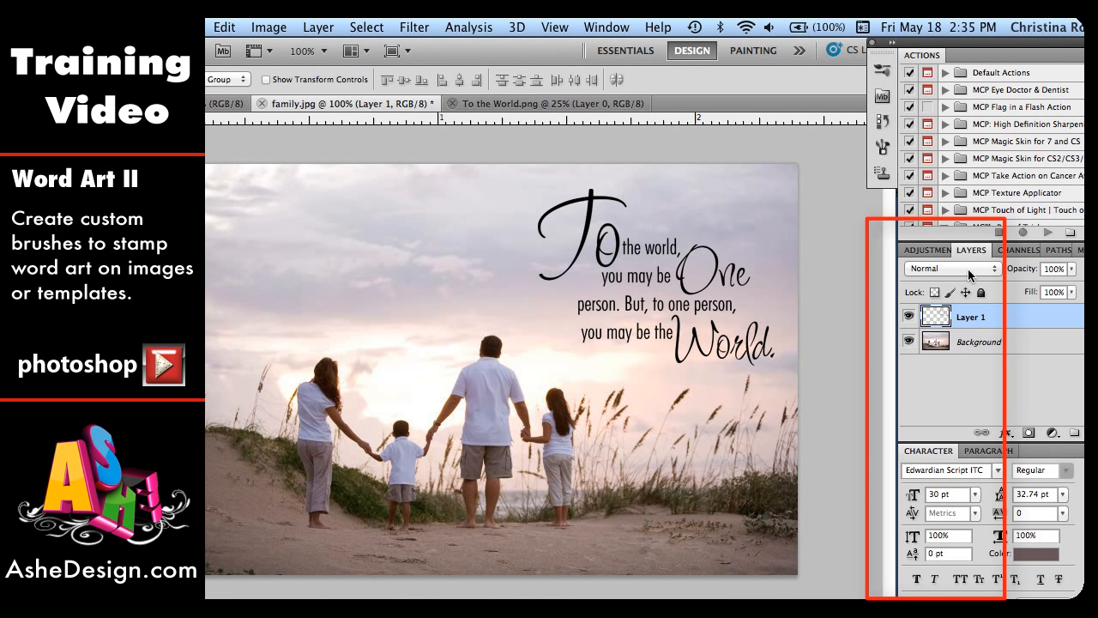
Try the Overlay, Hard Light and Soft Light blend modes on the word art layer, and delete that layer.
{"action": "left_click", "coordinate": [968, 268]}
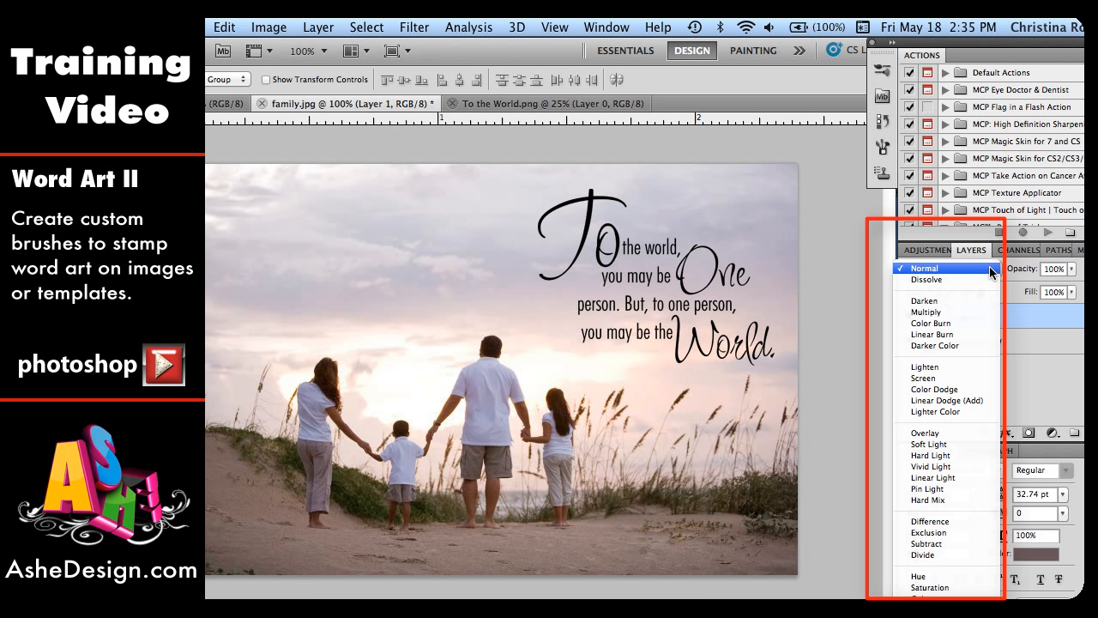
{"action": "left_click", "coordinate": [939, 434]}
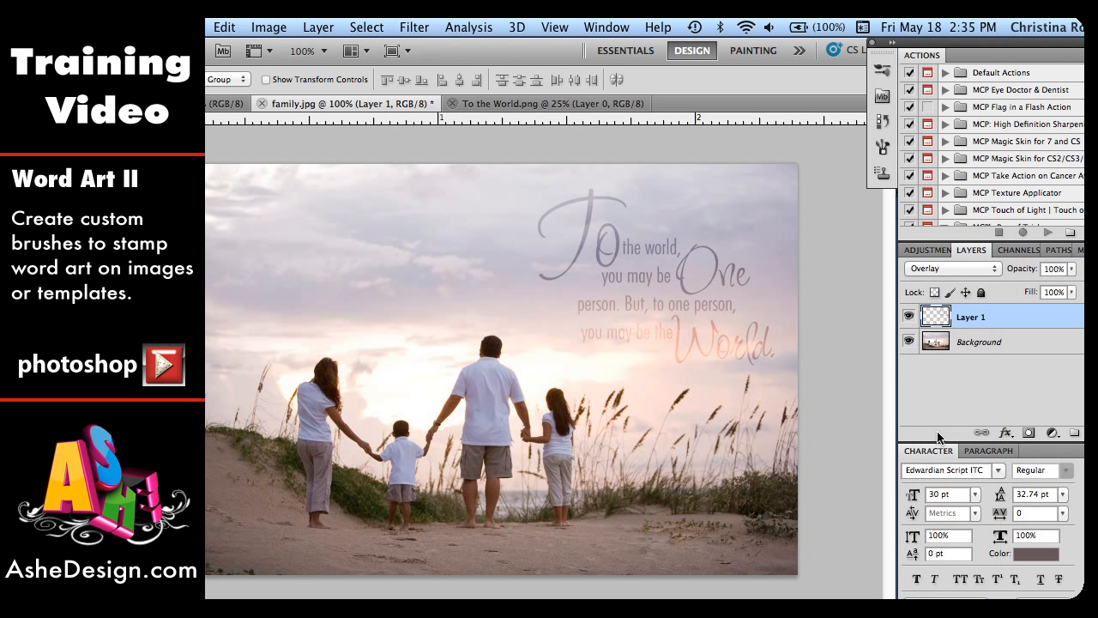
{"action": "left_click", "coordinate": [958, 268]}
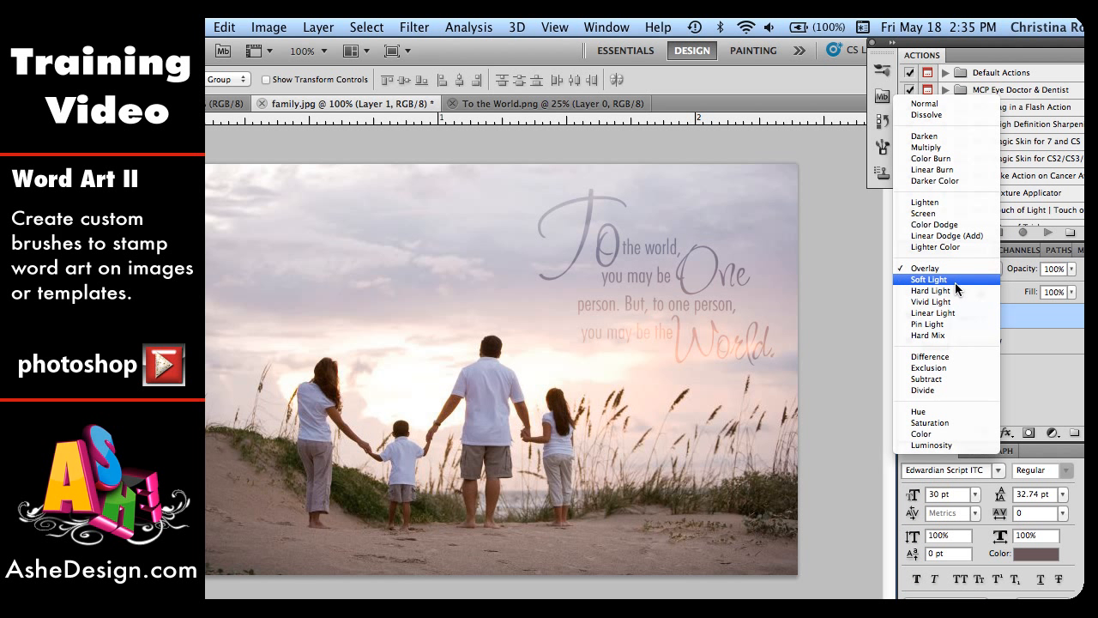
{"action": "left_click", "coordinate": [956, 290]}
{"action": "left_click", "coordinate": [954, 271]}
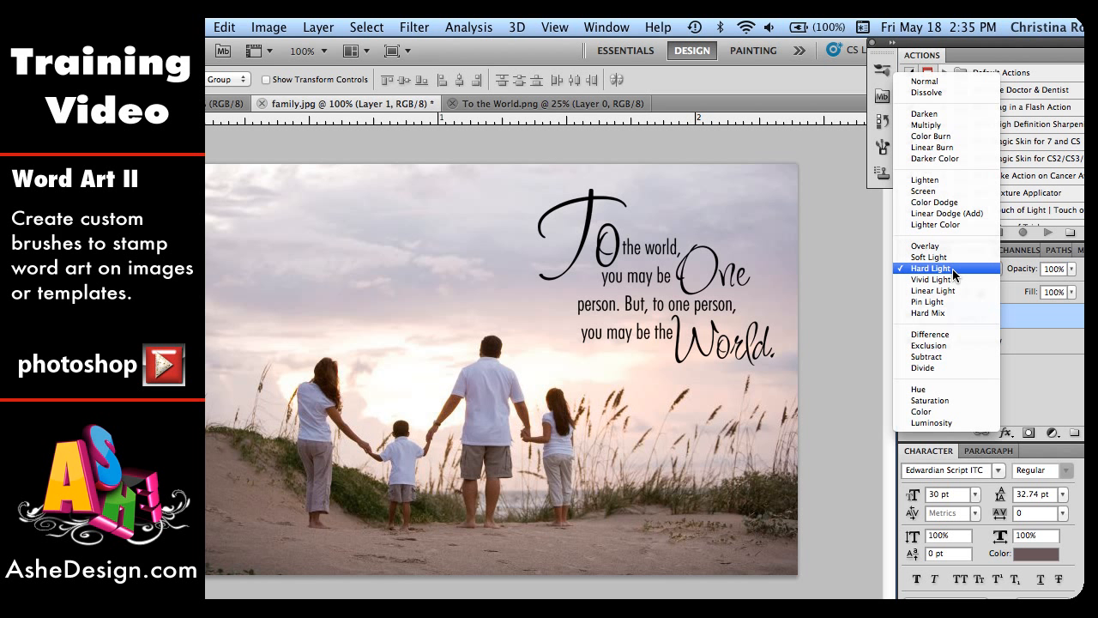
{"action": "left_click", "coordinate": [941, 258]}
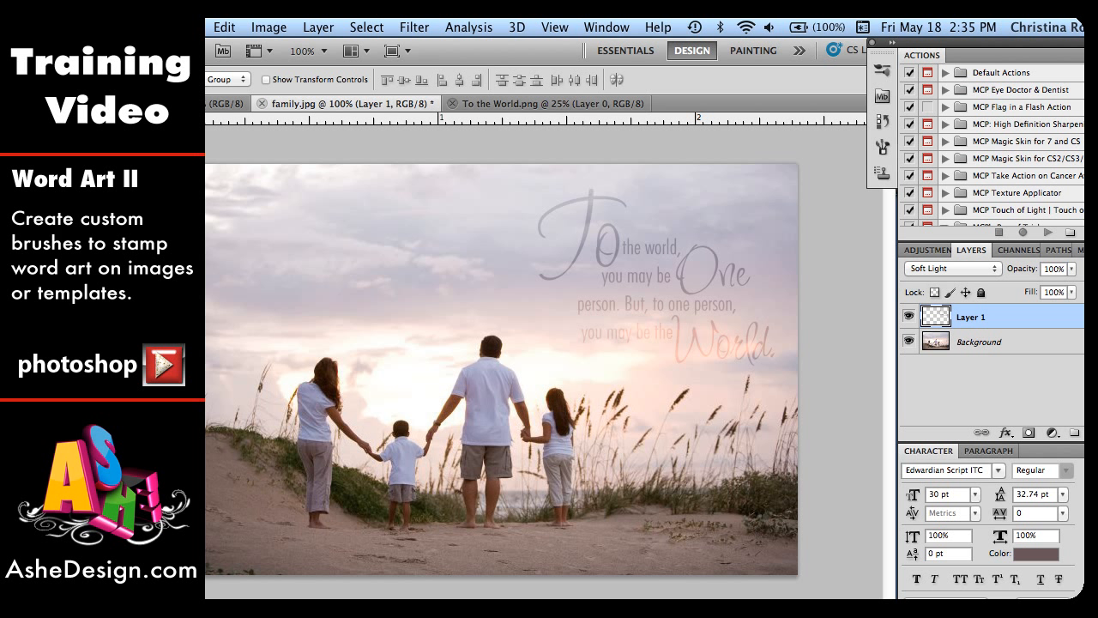
{"action": "left_click", "coordinate": [1074, 432]}
{"action": "left_click", "coordinate": [729, 279]}
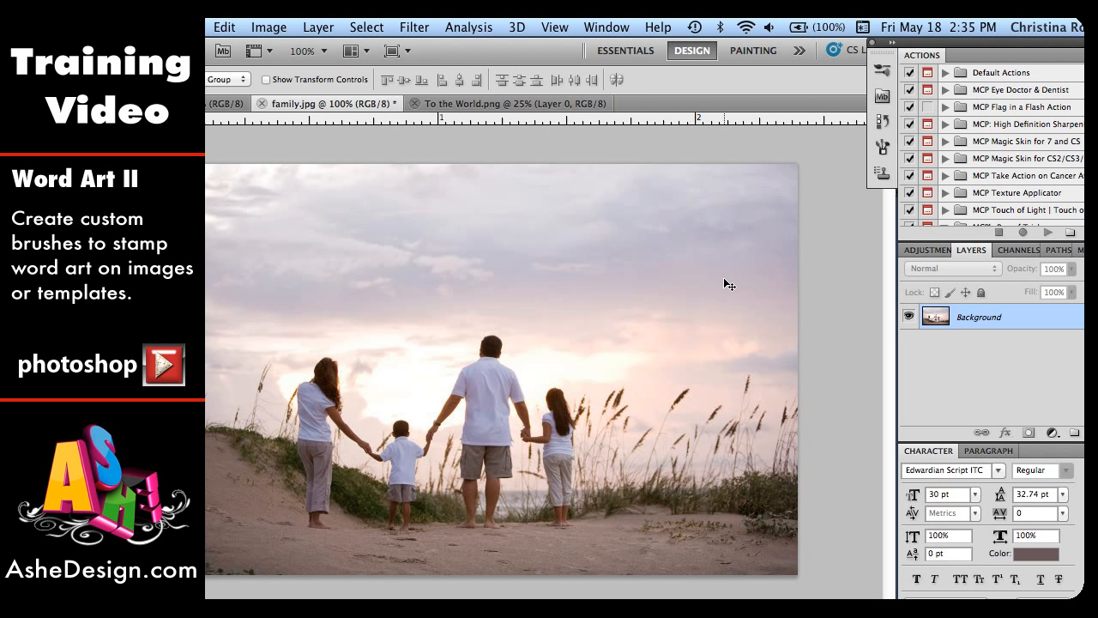
Define a brush preset named To the World.png from the word art in the To the World.png document.
{"action": "left_click", "coordinate": [489, 104]}
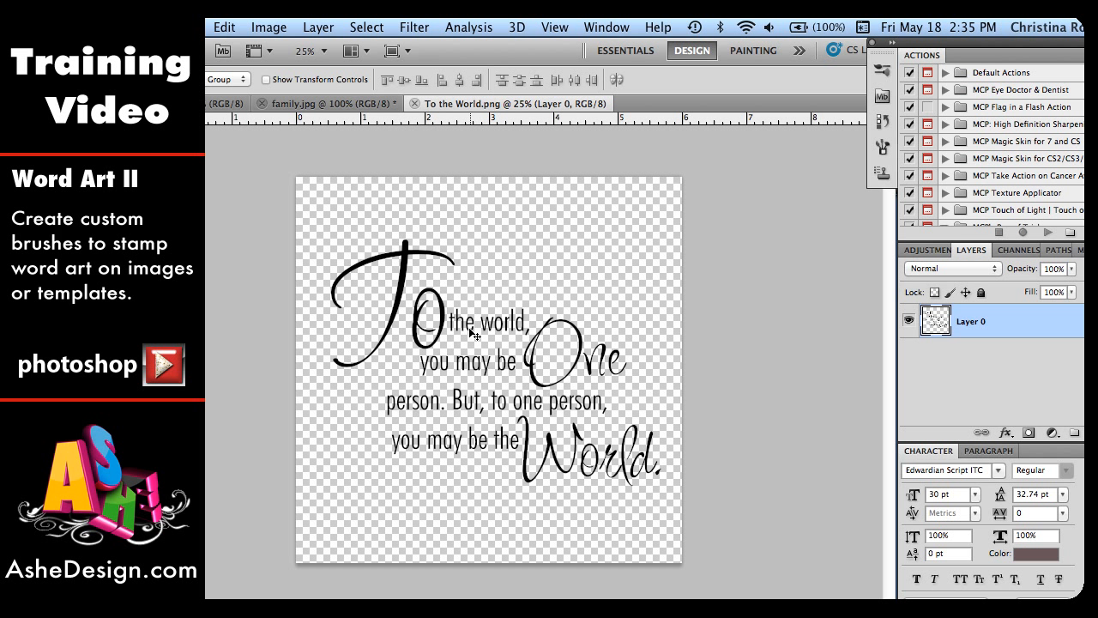
{"action": "left_click", "coordinate": [223, 29]}
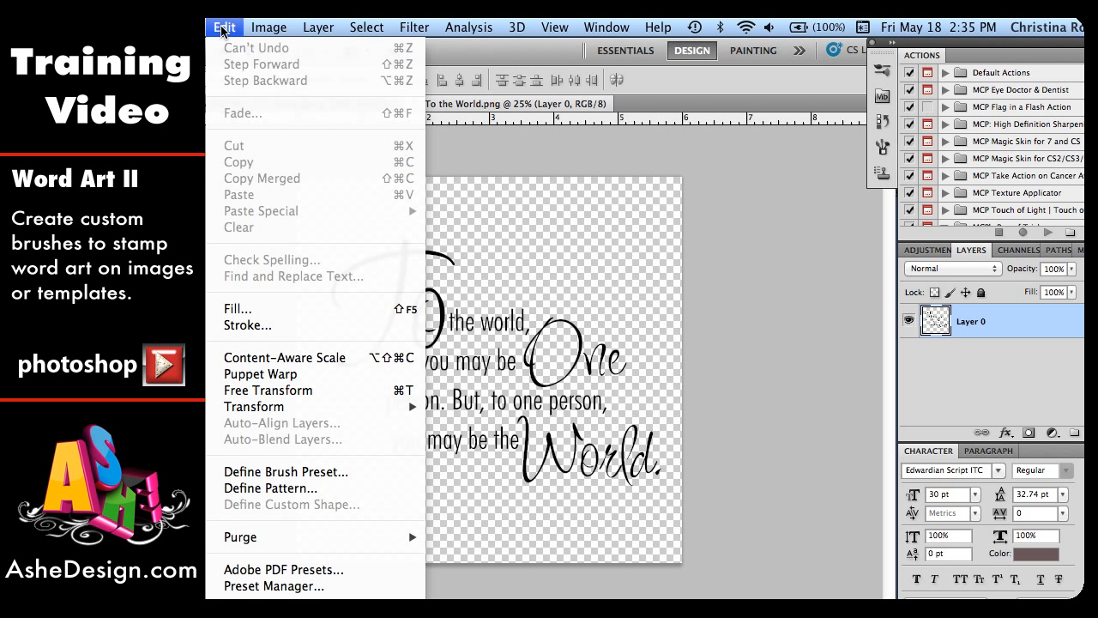
{"action": "left_click", "coordinate": [275, 474]}
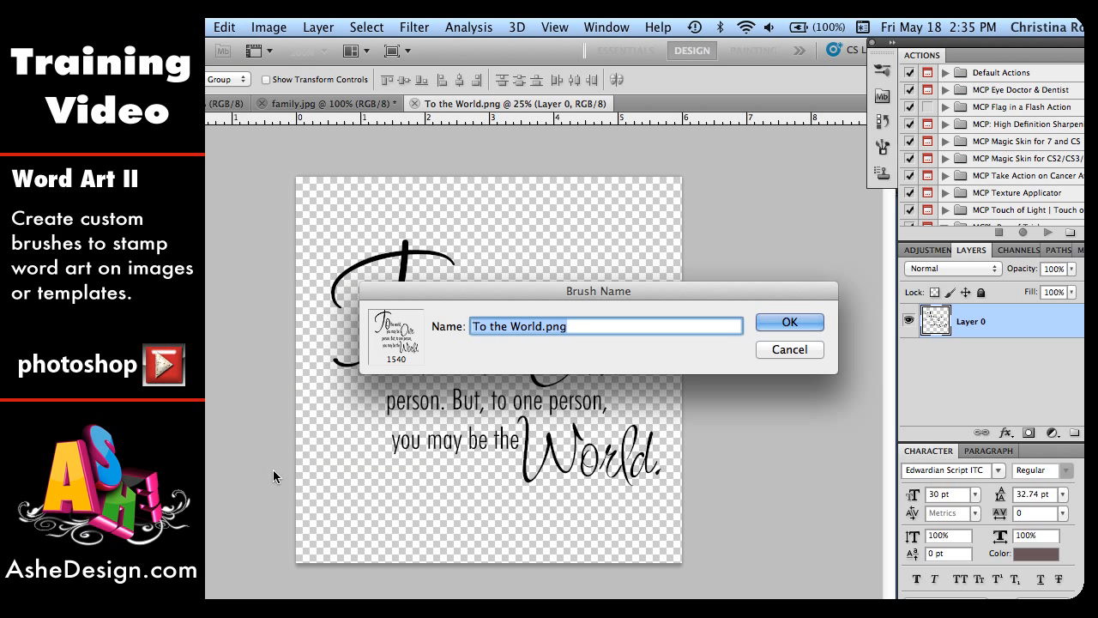
{"action": "left_click", "coordinate": [798, 320]}
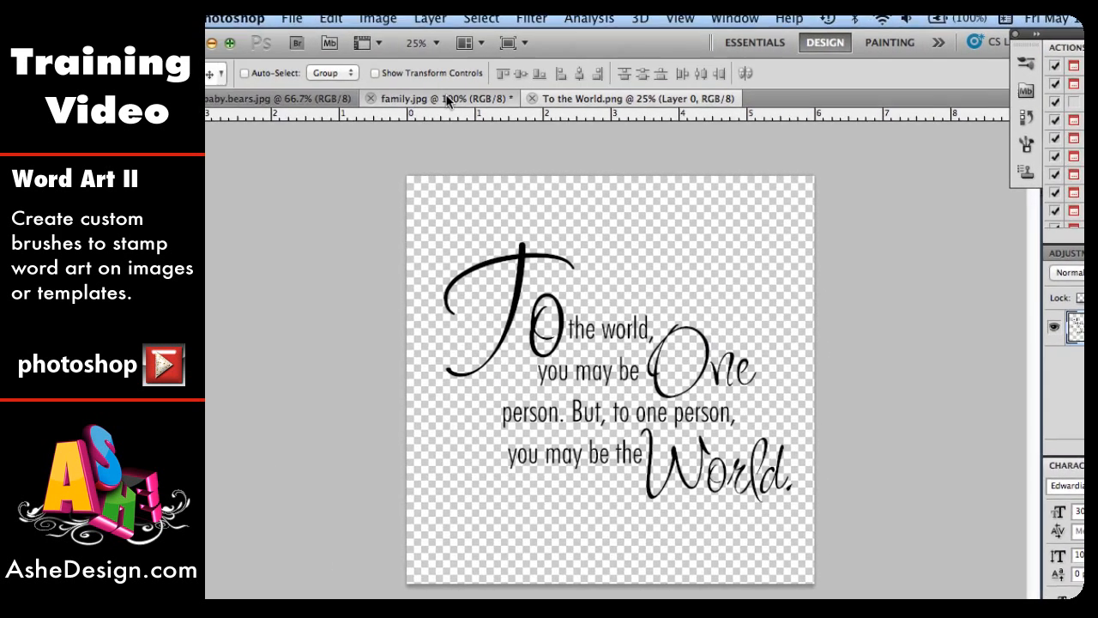
Choose the new word art brush for the Brush tool in family.jpg and reduce its size to fit the sky.
{"action": "left_click", "coordinate": [332, 103]}
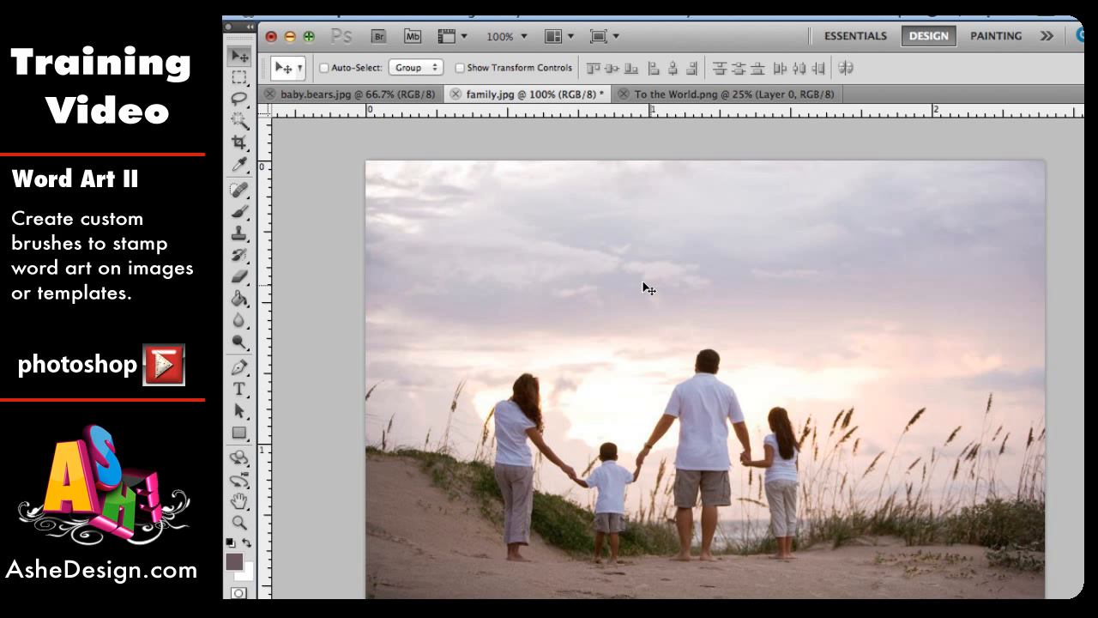
{"action": "left_click", "coordinate": [240, 213]}
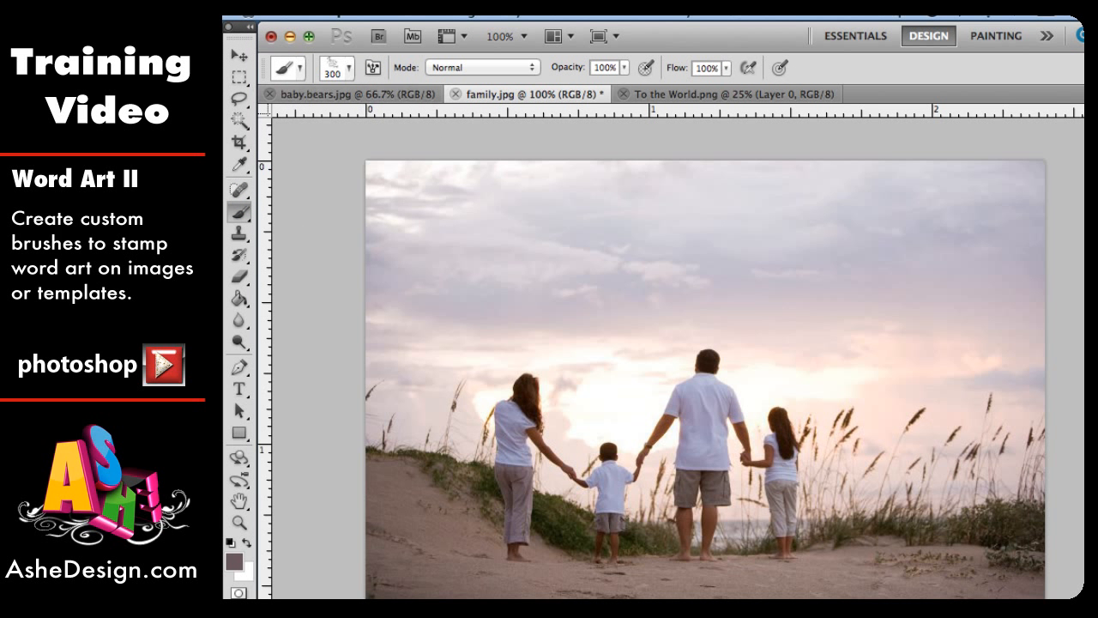
{"action": "left_click", "coordinate": [352, 63]}
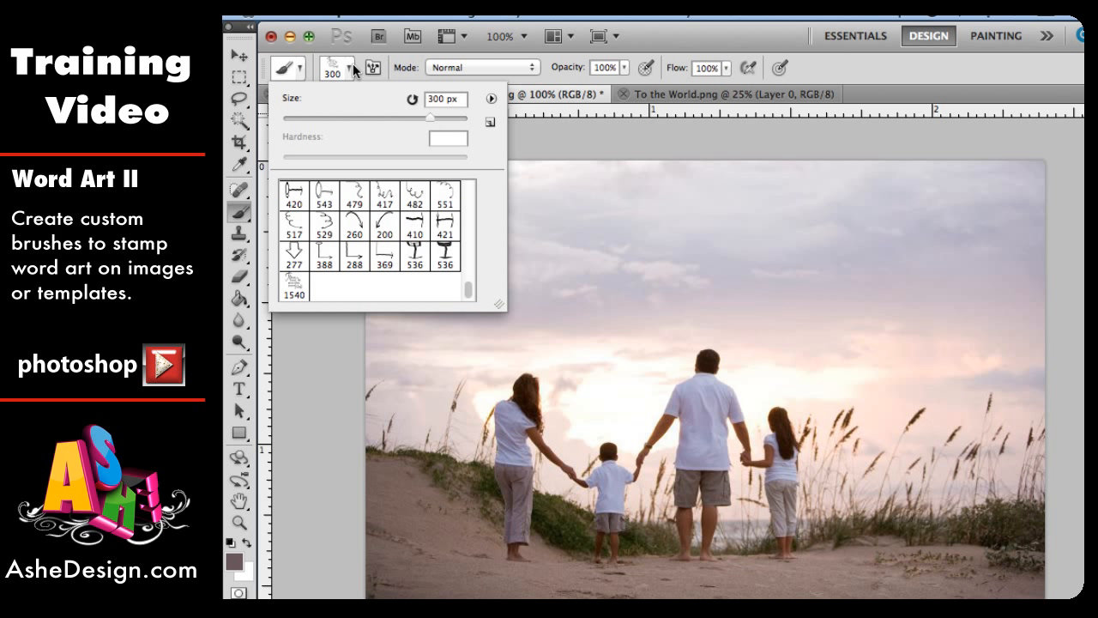
{"action": "left_click", "coordinate": [293, 288]}
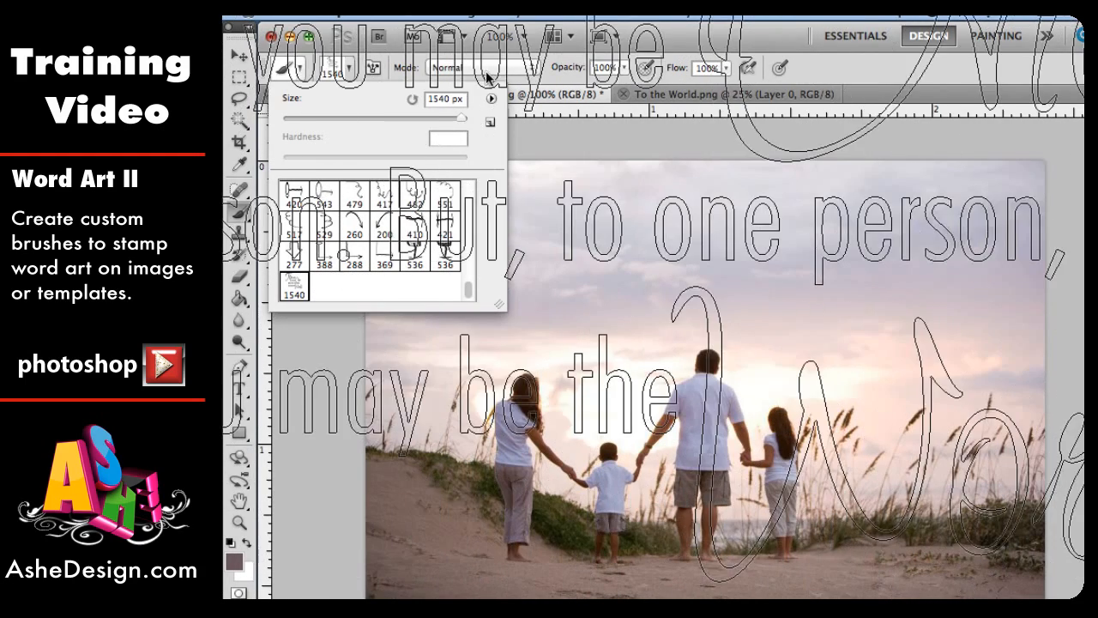
{"action": "left_click_drag", "start_coordinate": [463, 118], "coordinate": [370, 121]}
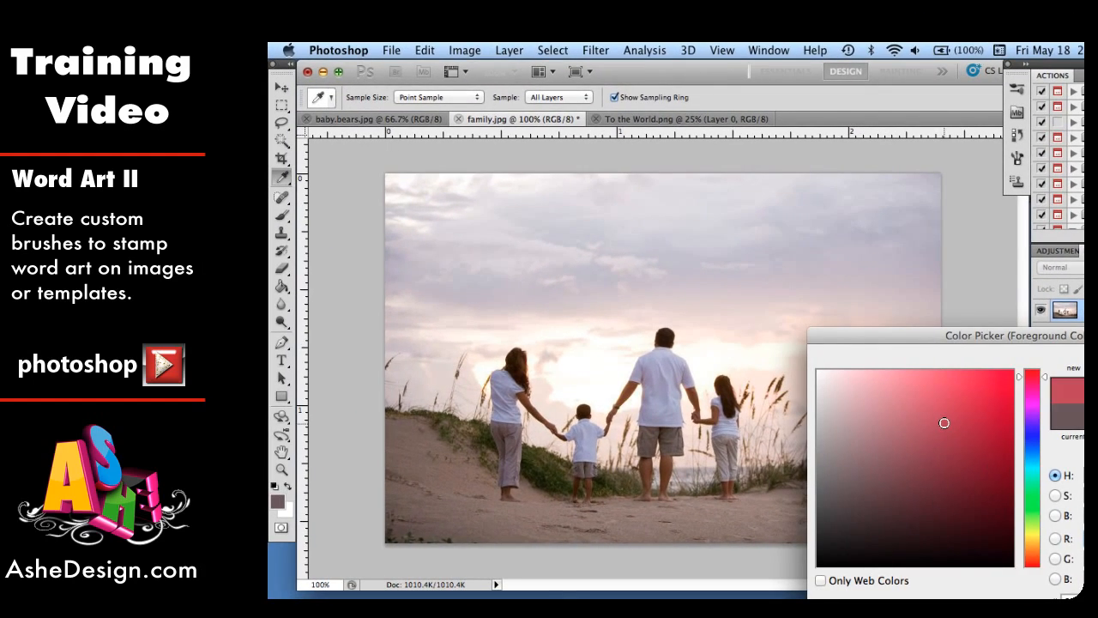
Set the foreground colour to bright red and stamp the word art once on a new layer over the sky.
{"action": "left_click", "coordinate": [983, 413]}
{"action": "left_click_drag", "start_coordinate": [943, 422], "coordinate": [998, 397]}
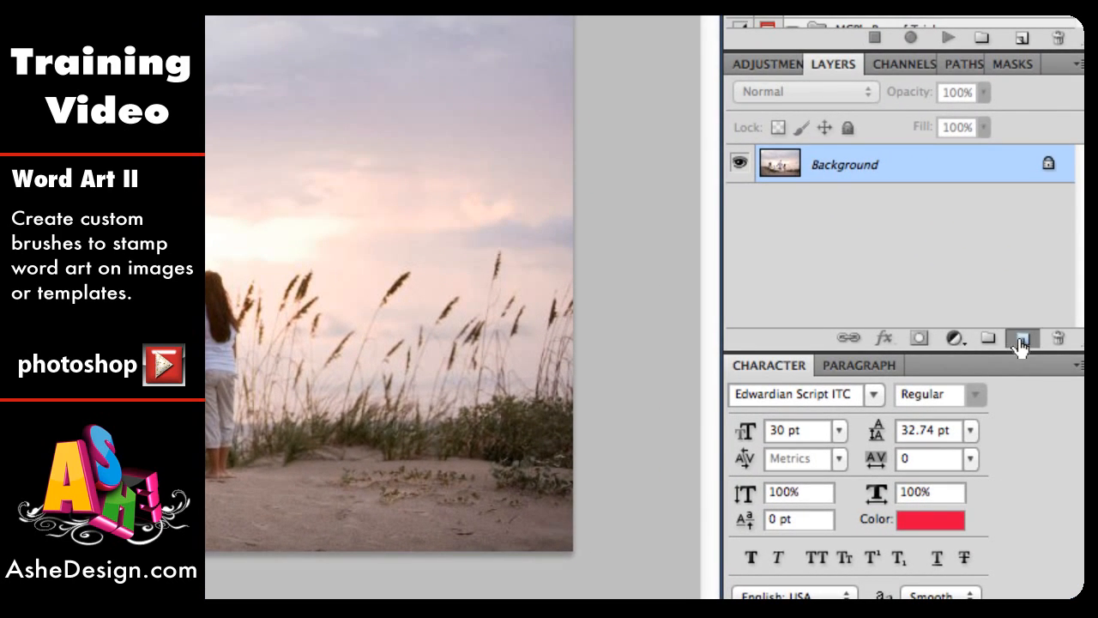
{"action": "left_click", "coordinate": [1021, 341]}
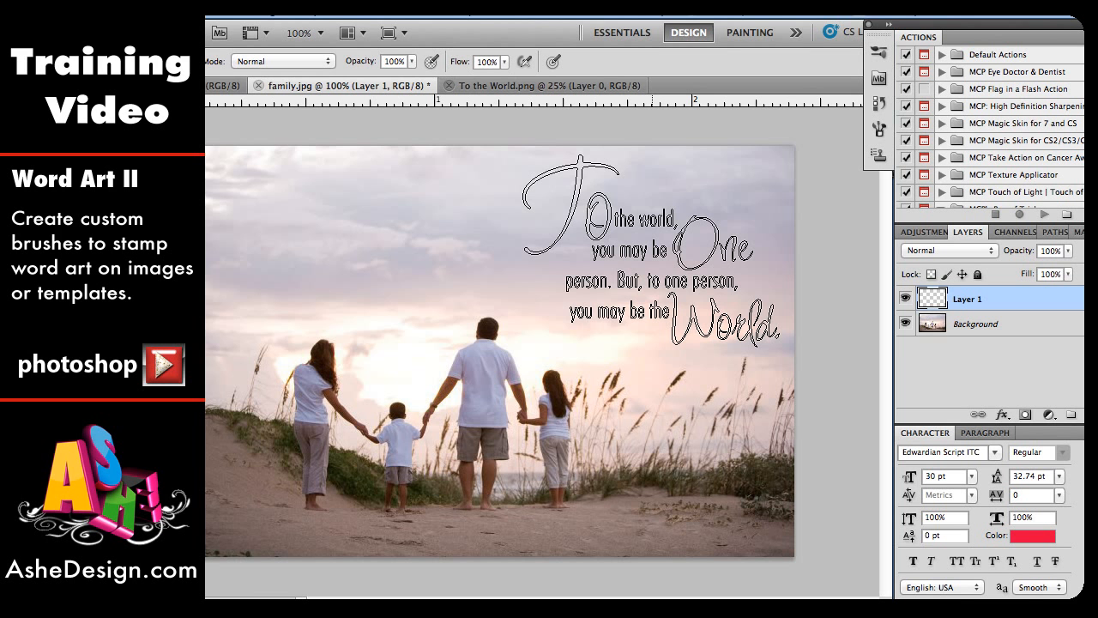
{"action": "left_click", "coordinate": [651, 250]}
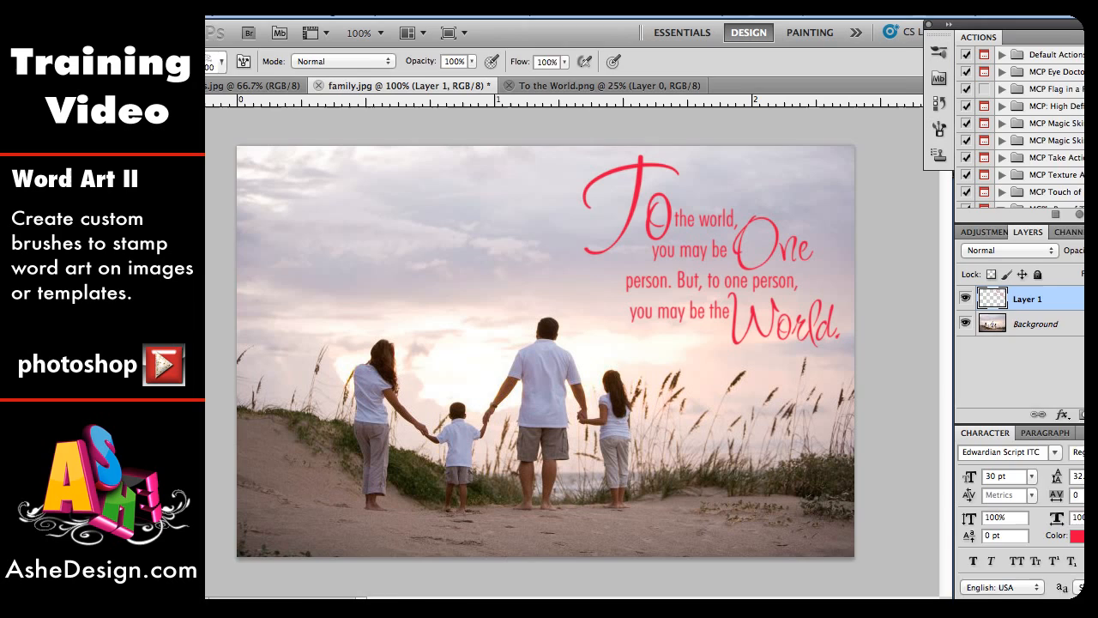
Move the red word art around the photo with the Move tool and settle it in the upper-right sky.
{"action": "key", "text": "v"}
{"action": "left_click_drag", "start_coordinate": [686, 279], "coordinate": [376, 304]}
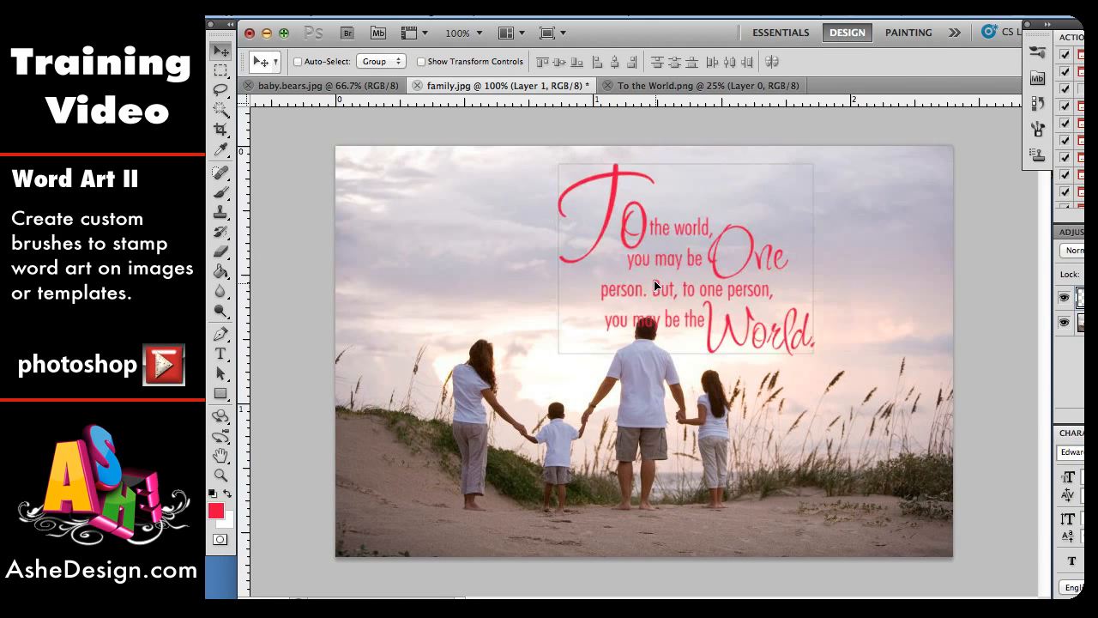
{"action": "left_click_drag", "start_coordinate": [474, 305], "coordinate": [771, 344]}
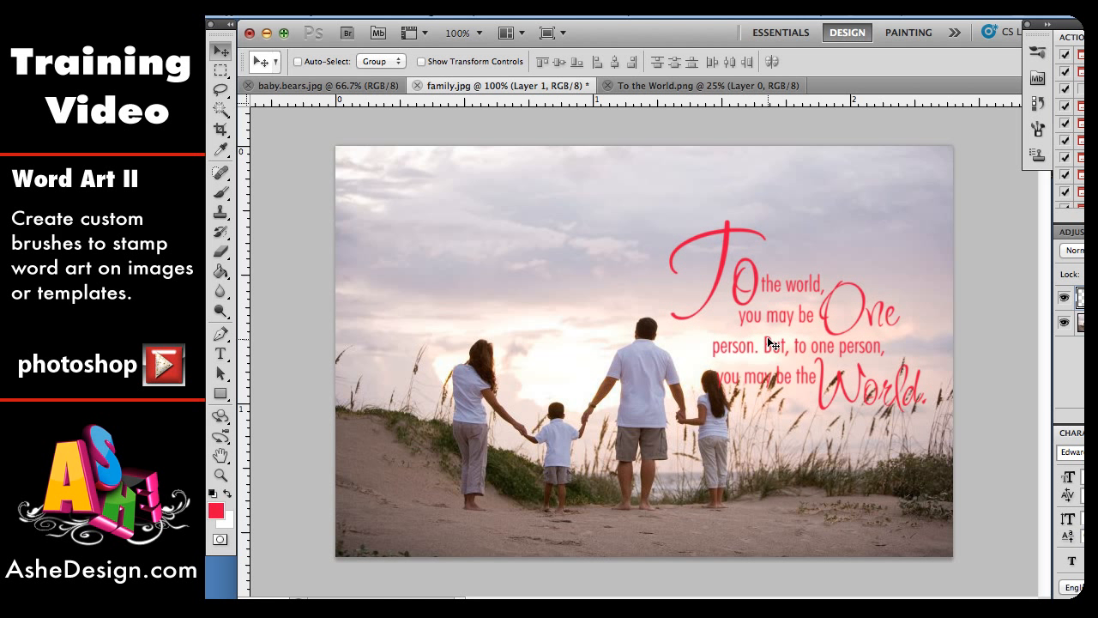
{"action": "left_click_drag", "start_coordinate": [769, 342], "coordinate": [791, 259]}
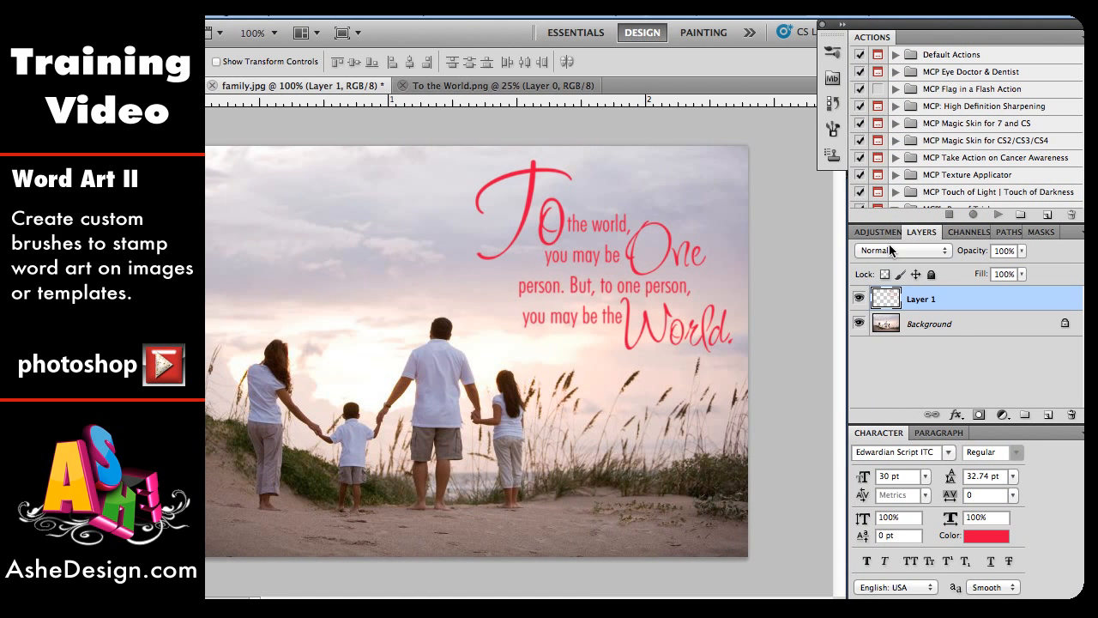
Try the Lighten and Overlay blend modes on the red word art layer, and delete that layer.
{"action": "left_click", "coordinate": [889, 249]}
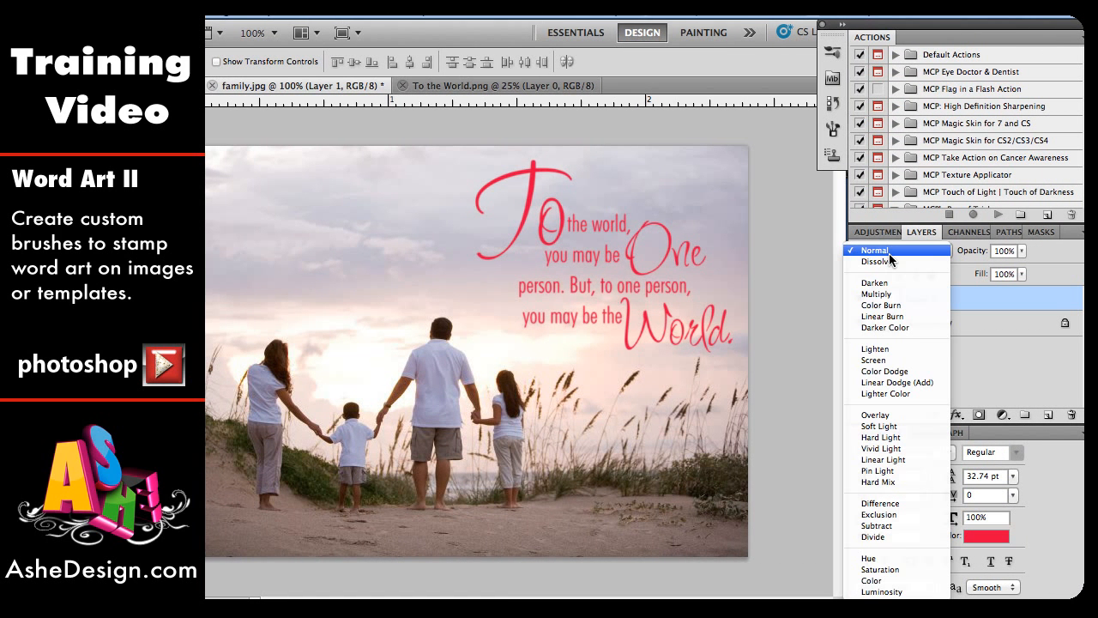
{"action": "left_click", "coordinate": [886, 350]}
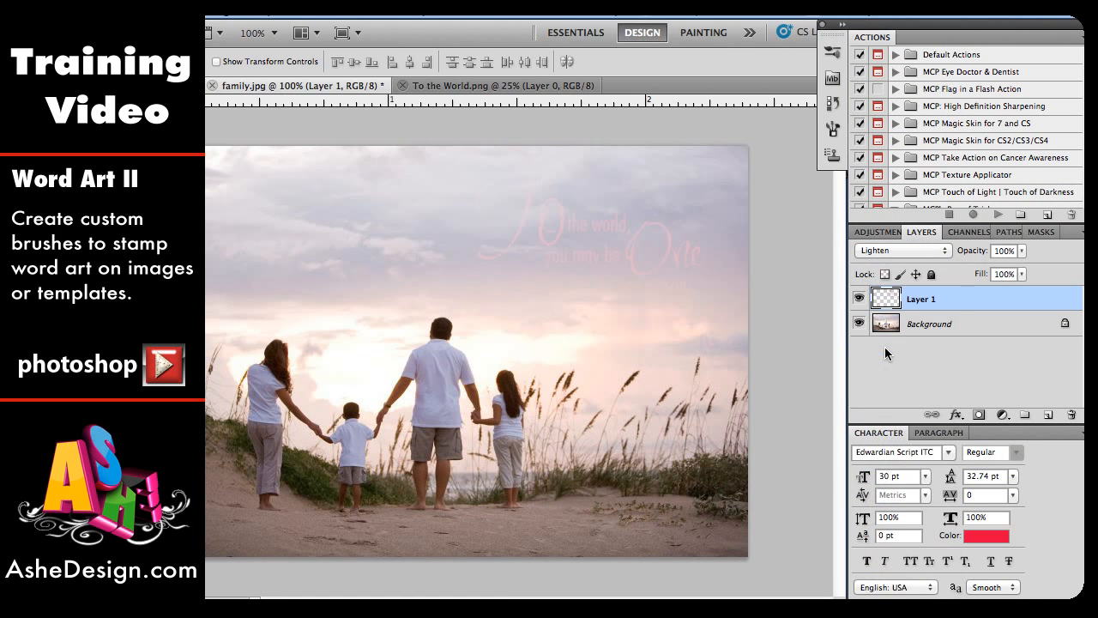
{"action": "left_click", "coordinate": [901, 253]}
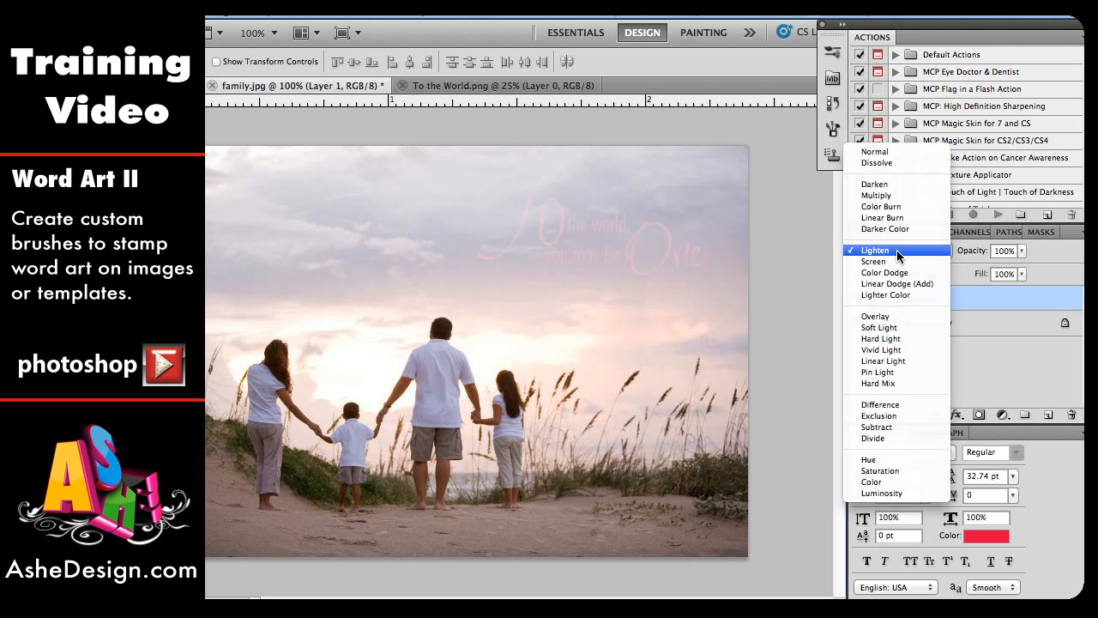
{"action": "left_click", "coordinate": [887, 316]}
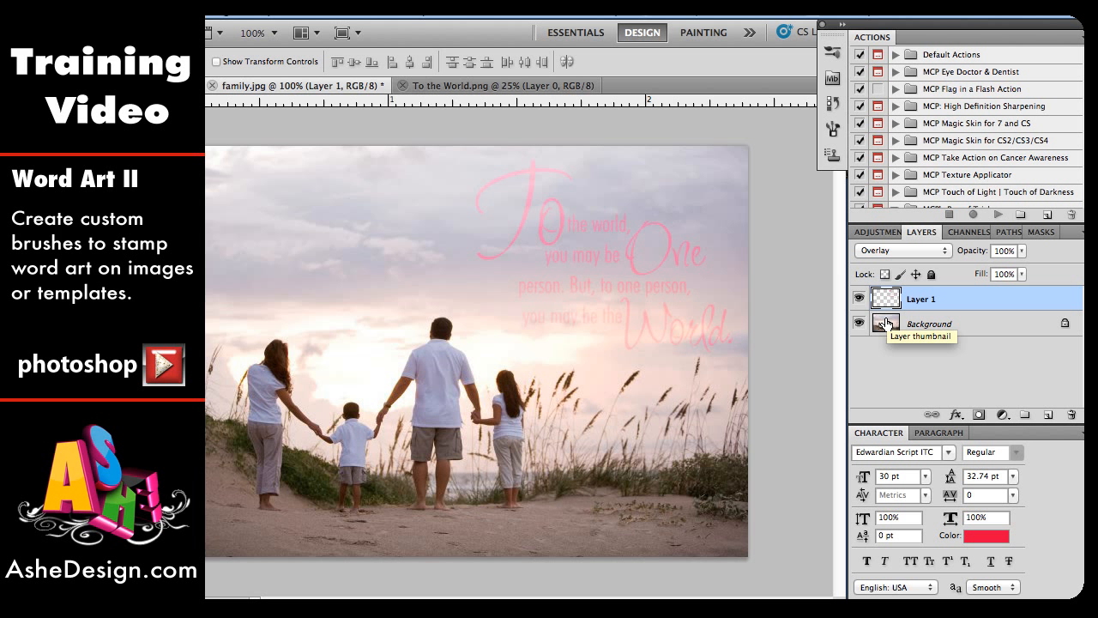
{"action": "left_click", "coordinate": [1071, 417]}
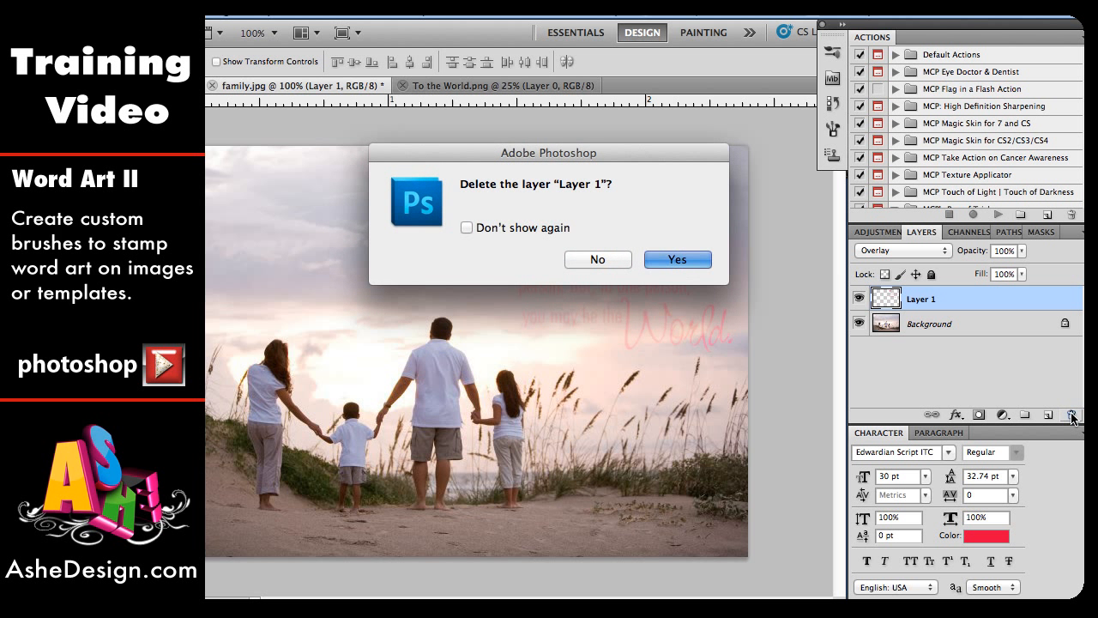
{"action": "key", "text": "Return"}
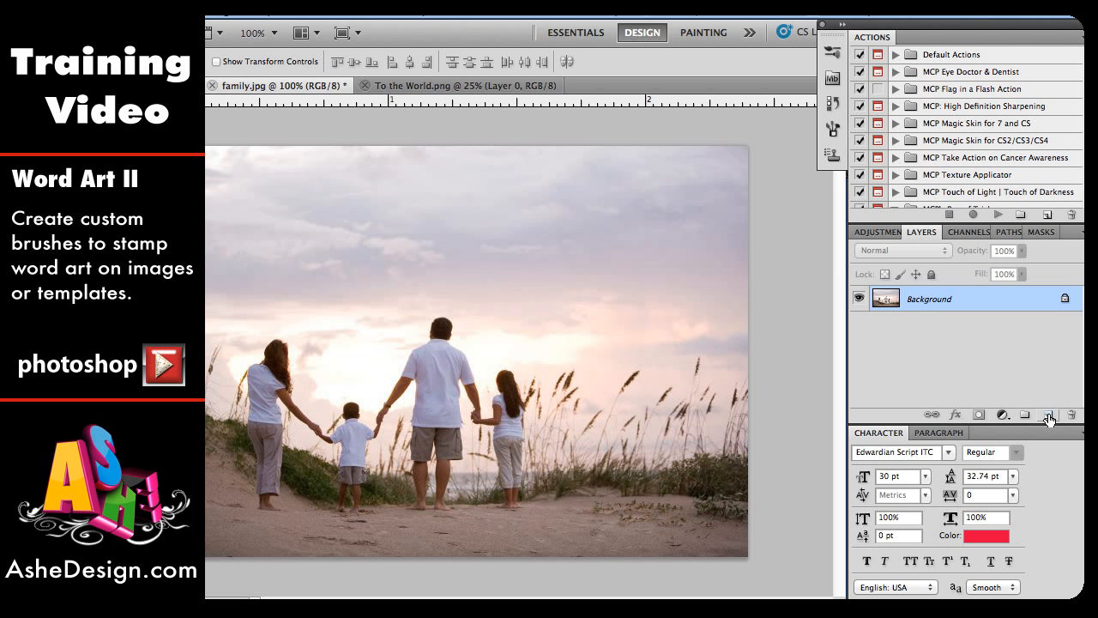
Add a new layer above the photo and set the foreground colour to a dark brown sampled from the woman's trousers.
{"action": "left_click", "coordinate": [1048, 417]}
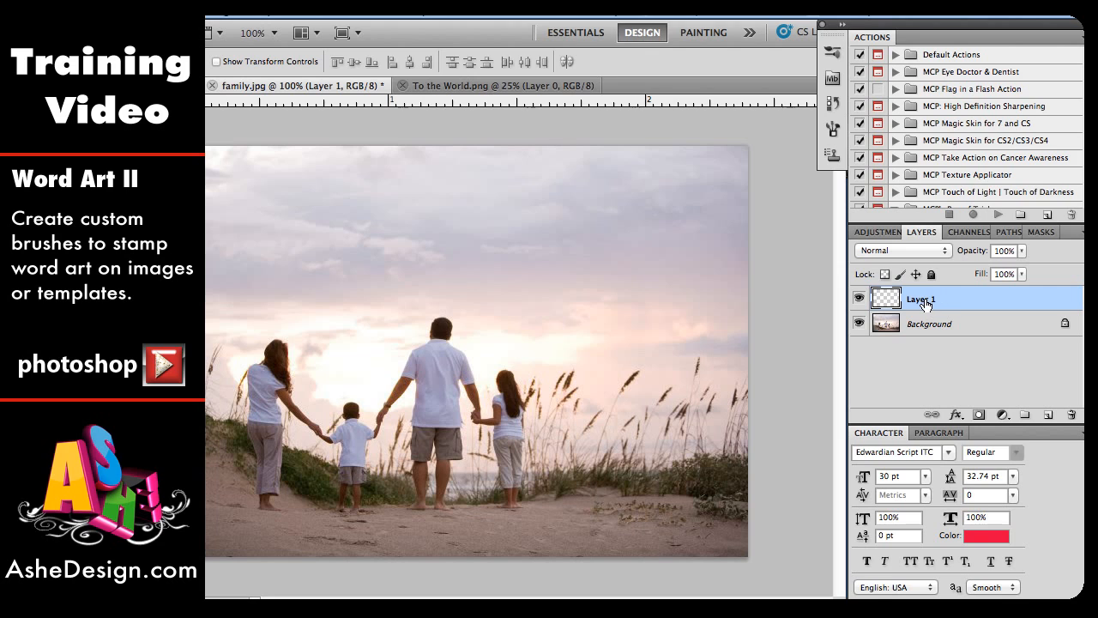
{"action": "left_click", "coordinate": [243, 503]}
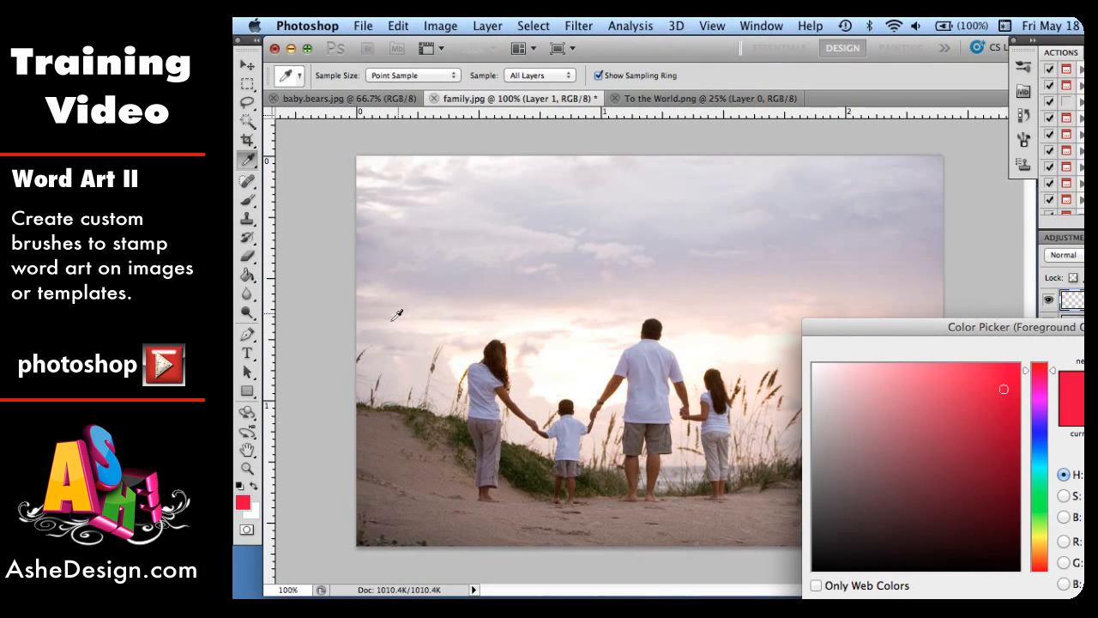
{"action": "left_click", "coordinate": [476, 441]}
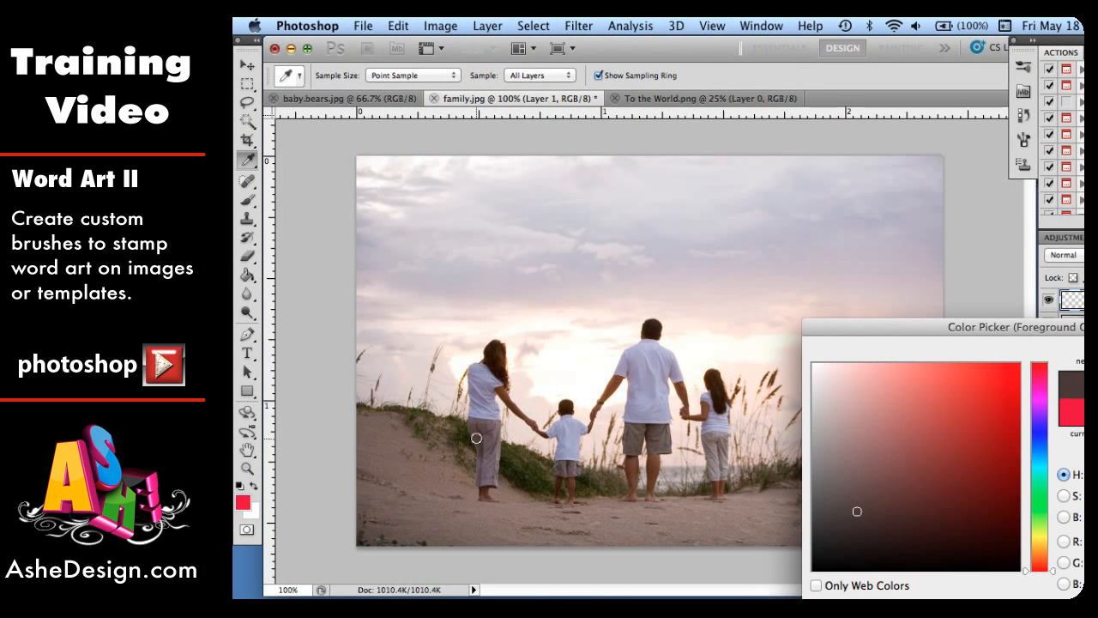
{"action": "key", "text": "Return"}
{"action": "key", "text": "v"}
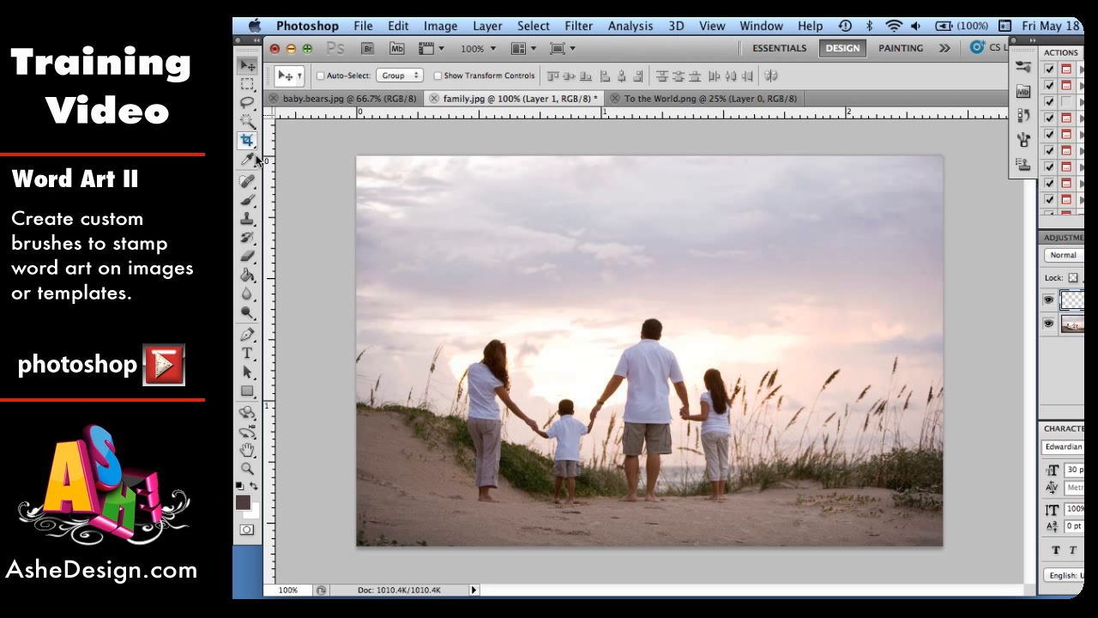
Stamp the word art brush once on the new layer and move the brown text into the upper-right sky.
{"action": "left_click", "coordinate": [248, 200]}
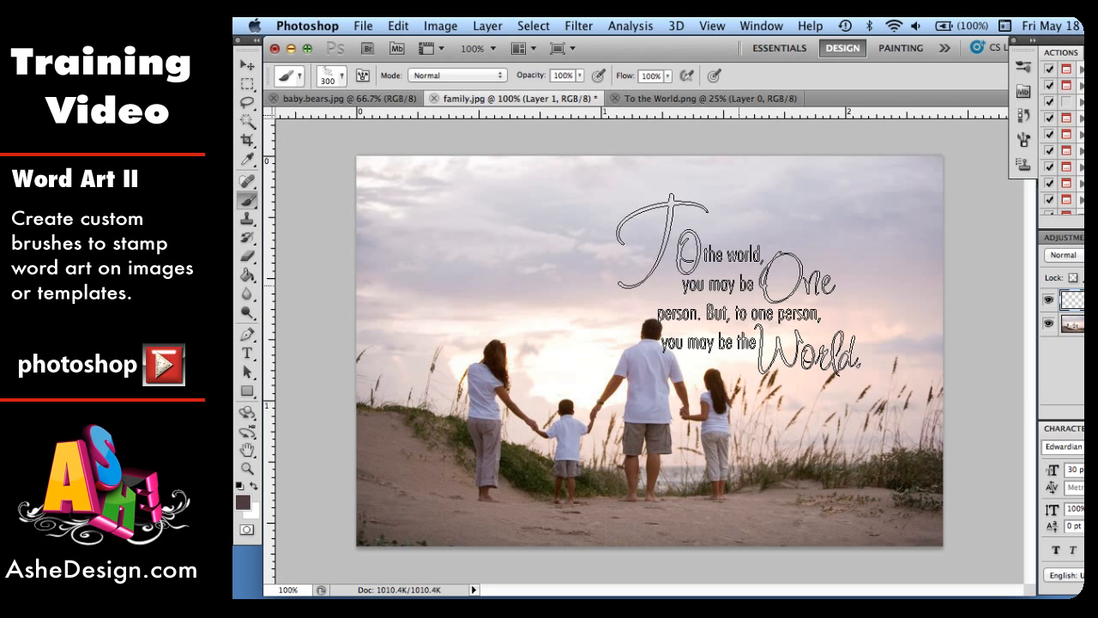
{"action": "left_click", "coordinate": [738, 284]}
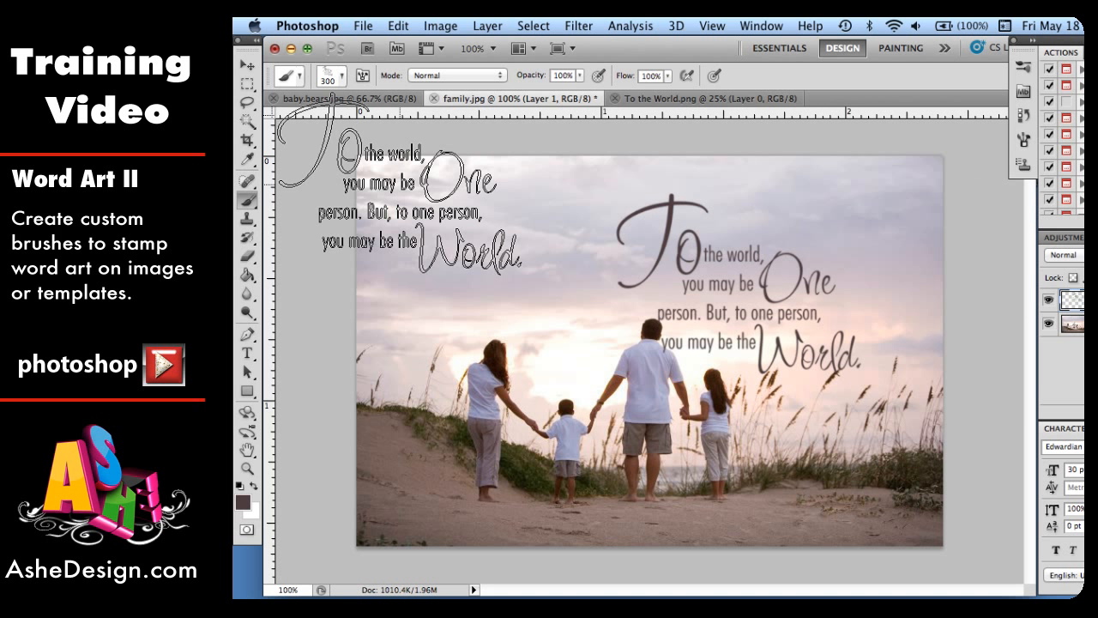
{"action": "left_click", "coordinate": [247, 64]}
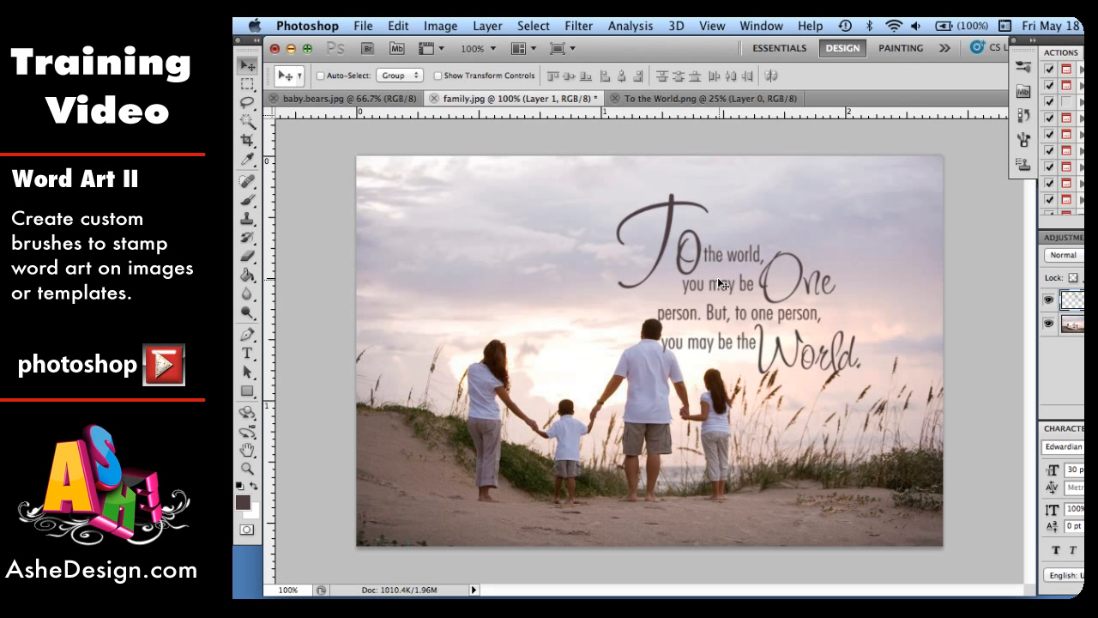
{"action": "left_click_drag", "start_coordinate": [721, 284], "coordinate": [775, 260]}
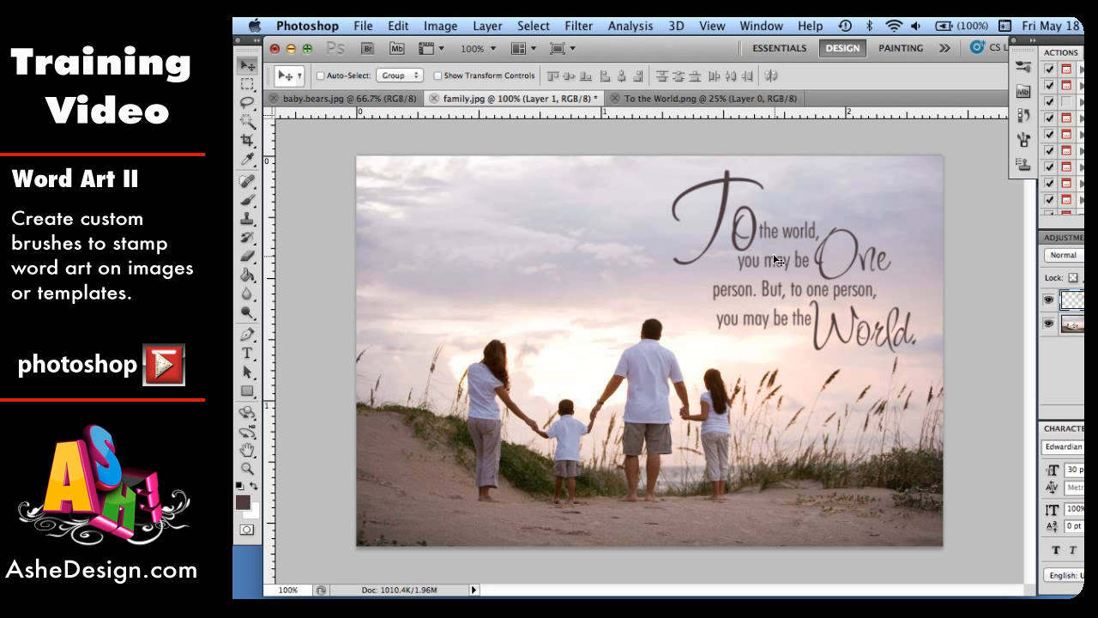
Scale the word art down proportionally to about 94.5% with Free Transform, and nudge it slightly toward the photo's lower right.
{"action": "key", "text": "super+t"}
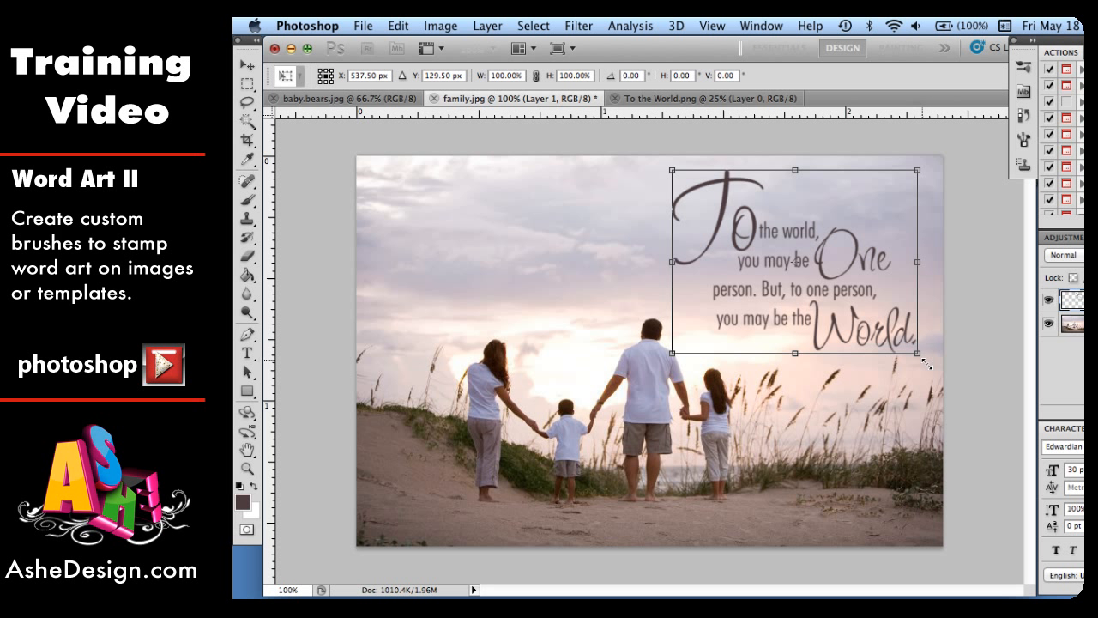
{"action": "left_click_drag", "start_coordinate": [919, 356], "coordinate": [901, 342]}
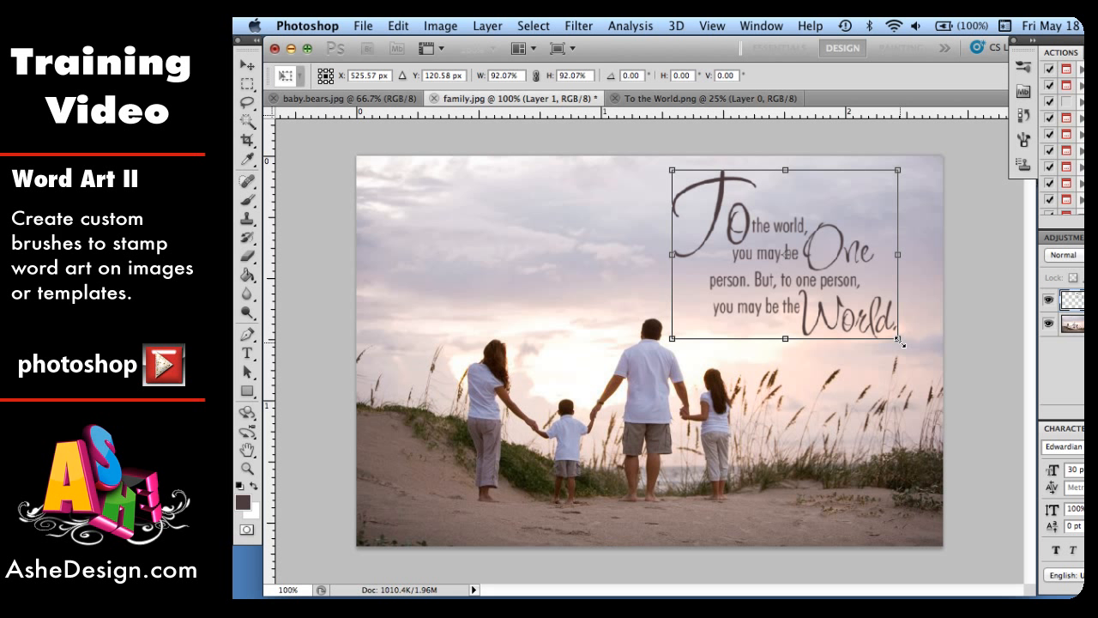
{"action": "left_click_drag", "start_coordinate": [898, 341], "coordinate": [903, 343]}
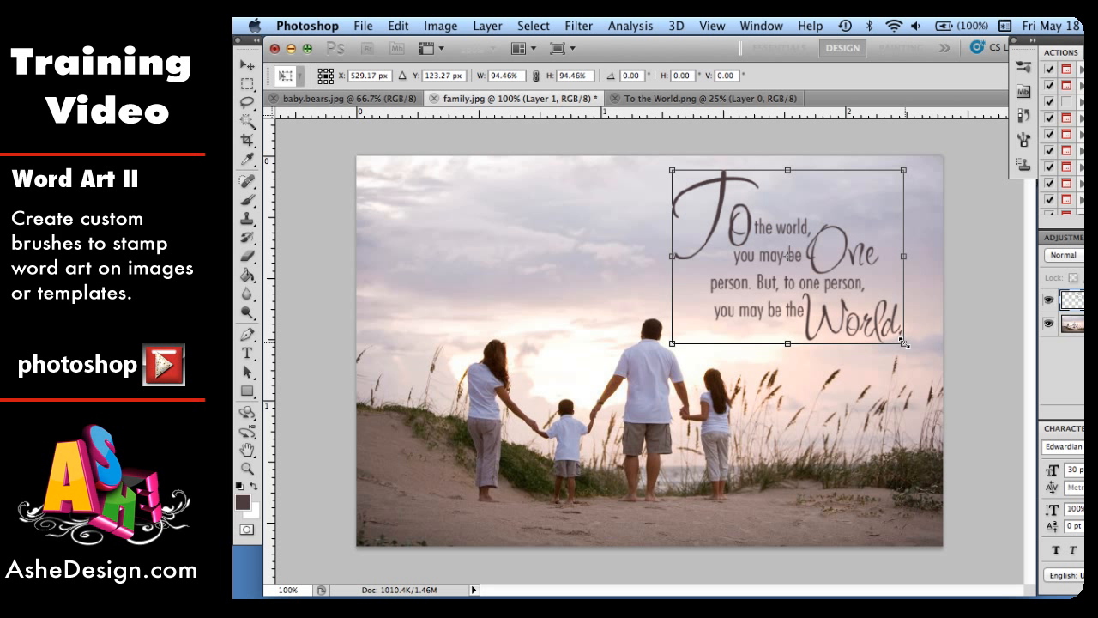
{"action": "key", "text": "Return"}
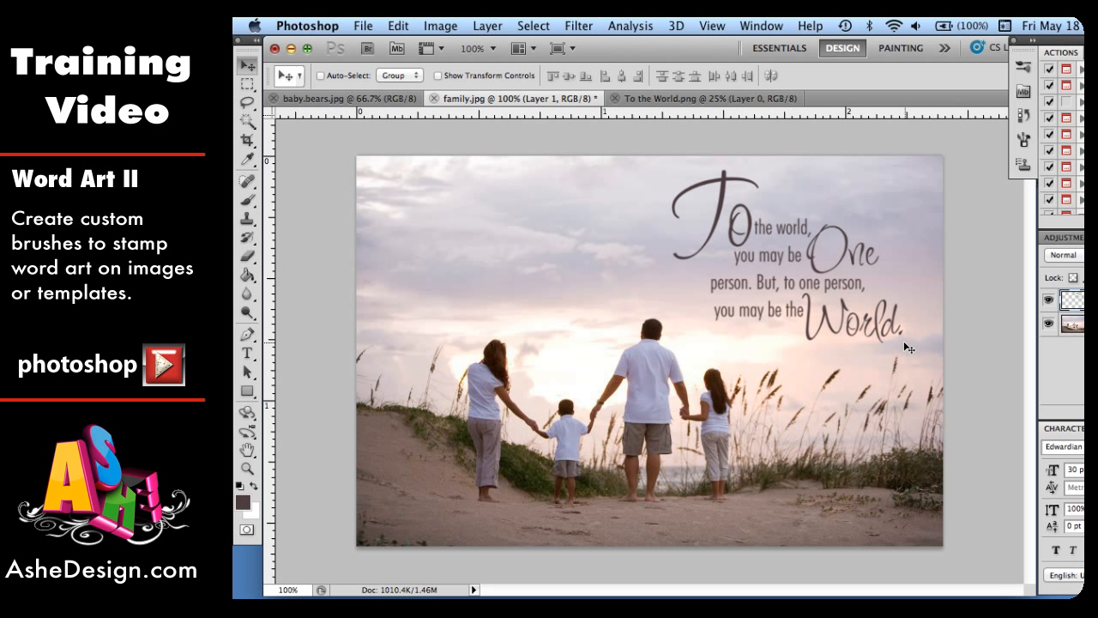
{"action": "left_click_drag", "start_coordinate": [807, 298], "coordinate": [819, 303]}
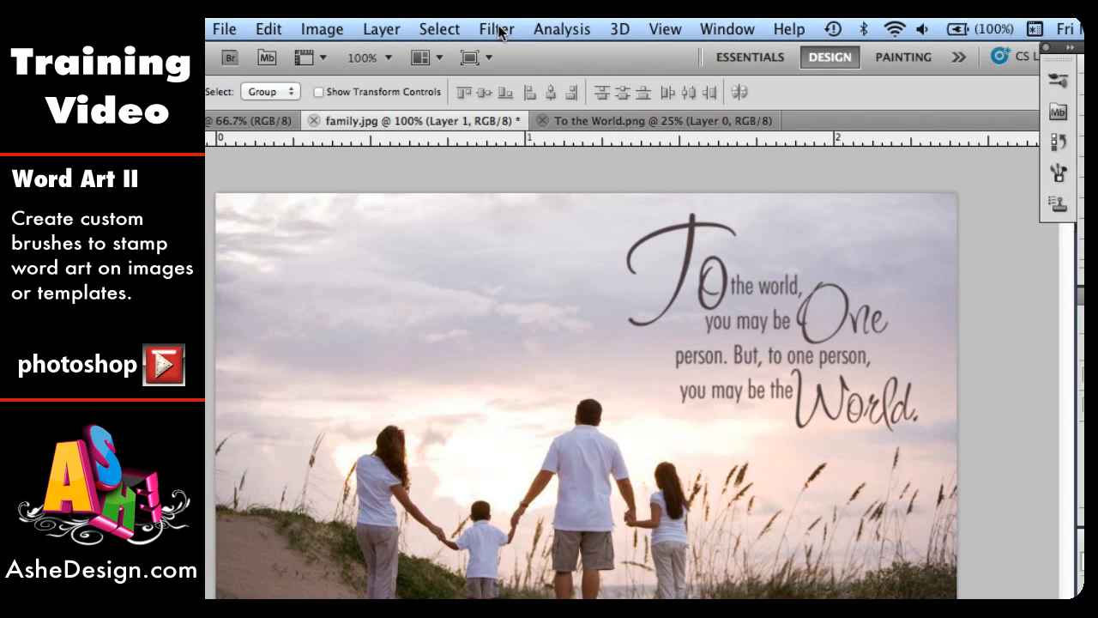
Apply the Sharpen More filter to the word art layer.
{"action": "left_click", "coordinate": [496, 31]}
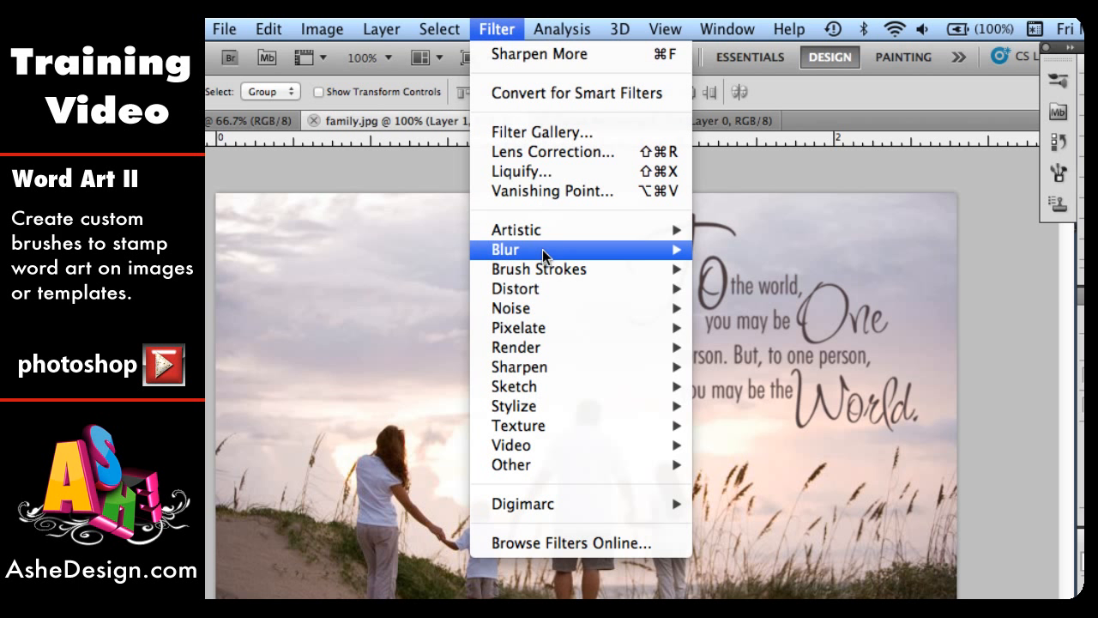
{"action": "mouse_move", "coordinate": [532, 368]}
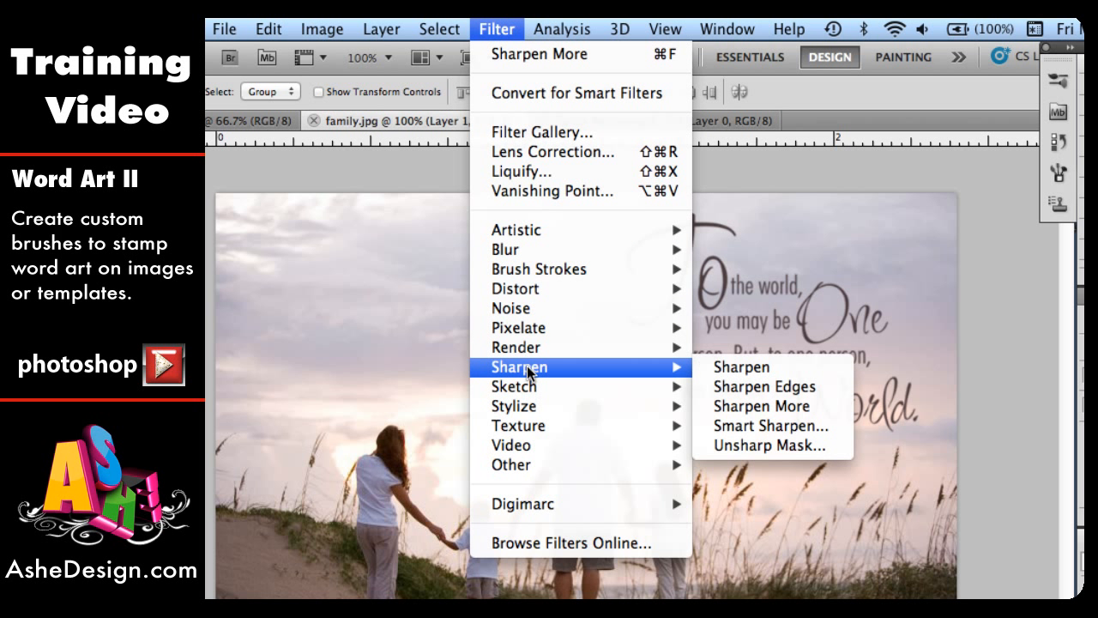
{"action": "left_click", "coordinate": [763, 403]}
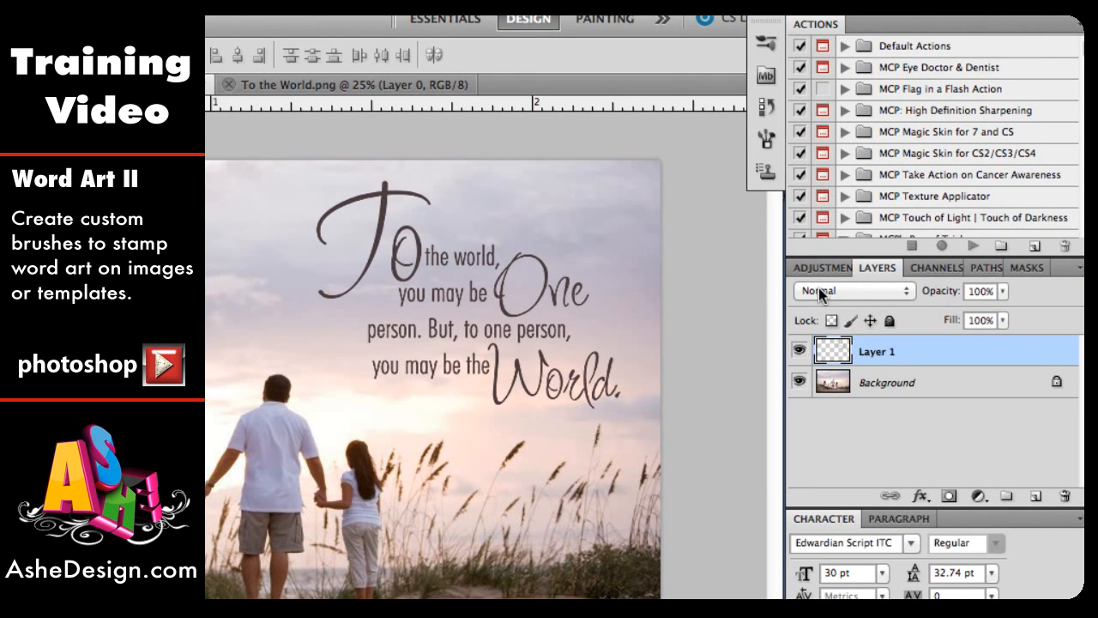
Lower the word art layer's opacity to 63% and select the Background layer.
{"action": "left_click", "coordinate": [1002, 291]}
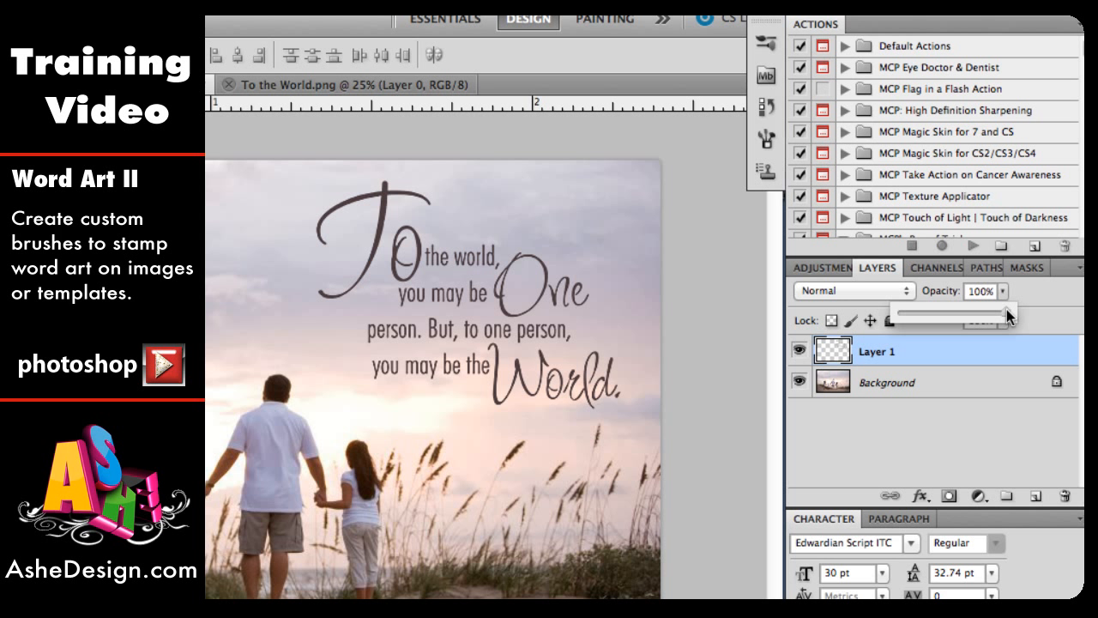
{"action": "left_click_drag", "start_coordinate": [990, 313], "coordinate": [967, 309]}
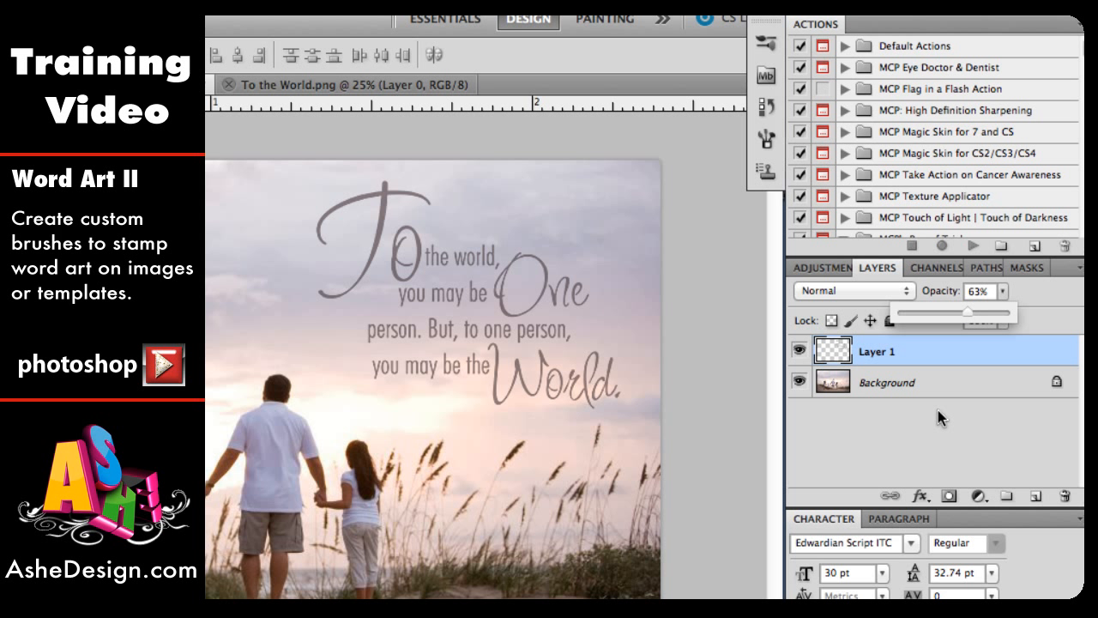
{"action": "left_click", "coordinate": [923, 382]}
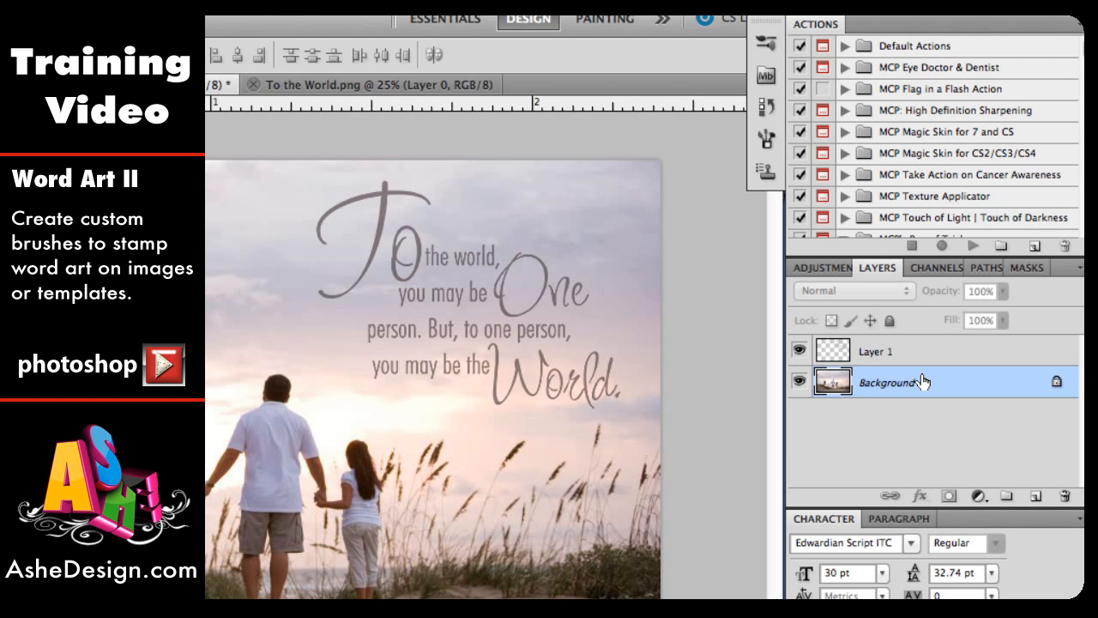